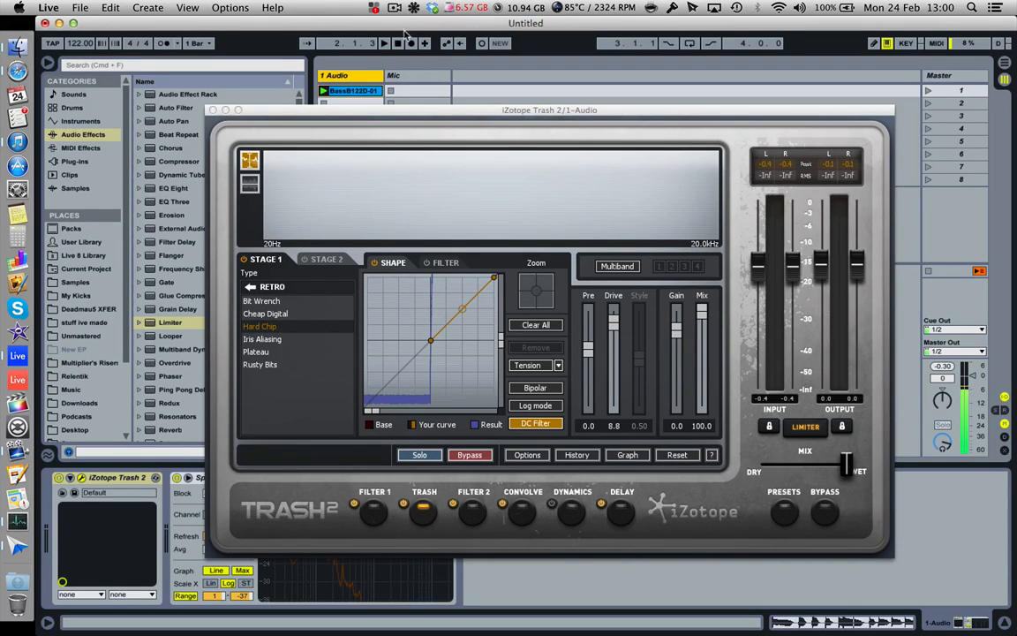
# View the waveform of the BassB122D-01 clip on the 1 Audio track and close the Trash 2 plug-in window.
pyautogui.click(421, 113)
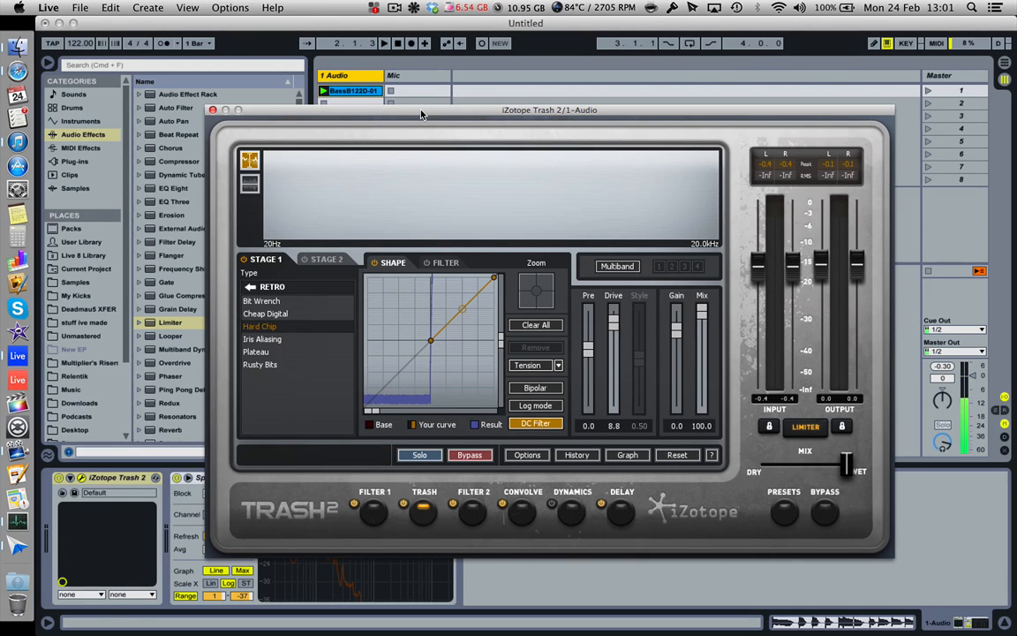
pyautogui.doubleClick(357, 90)
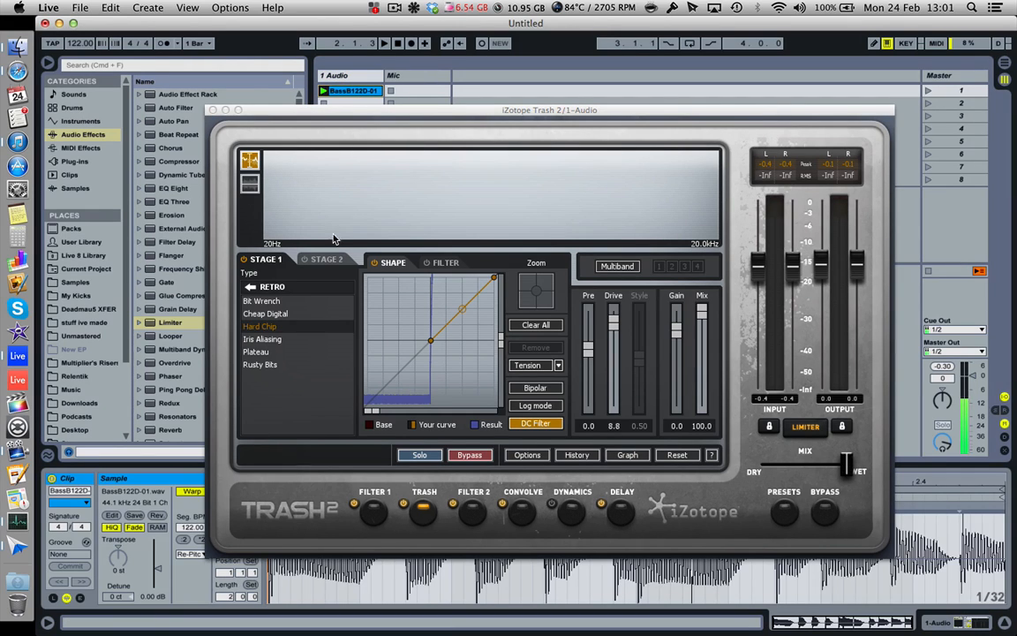
pyautogui.click(213, 111)
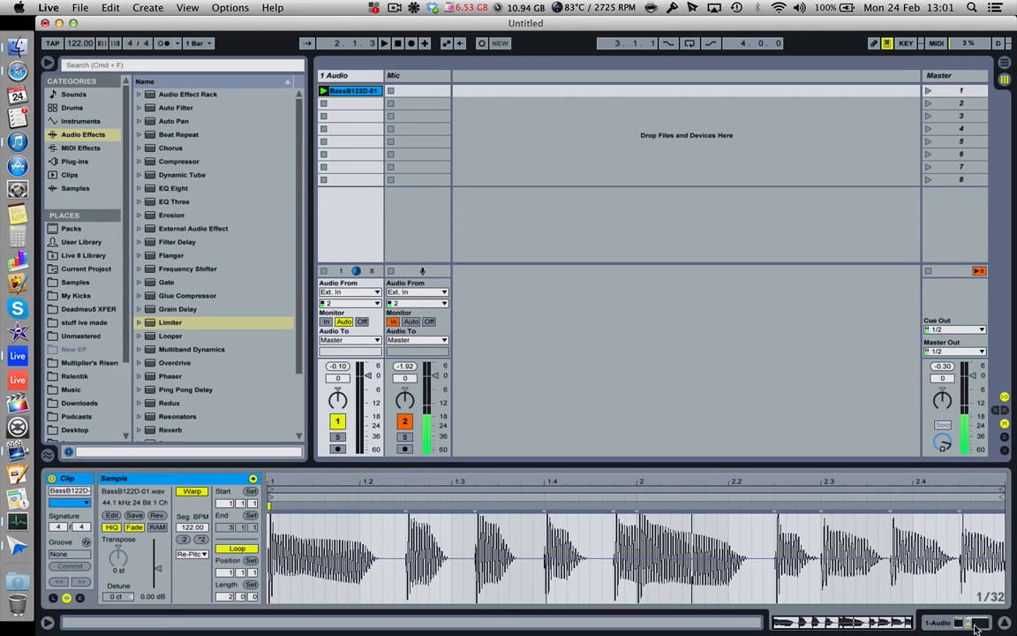
# Show the 1 Audio track's device chain and reopen the iZotope Trash 2 editor, dismissing its Preset Manager.
pyautogui.click(944, 625)
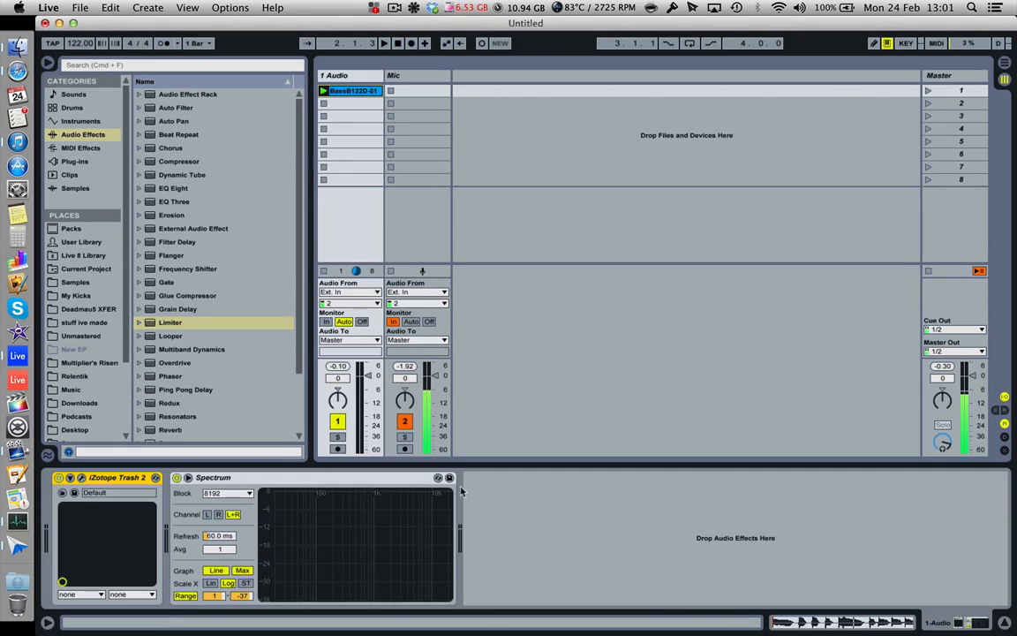
pyautogui.click(83, 477)
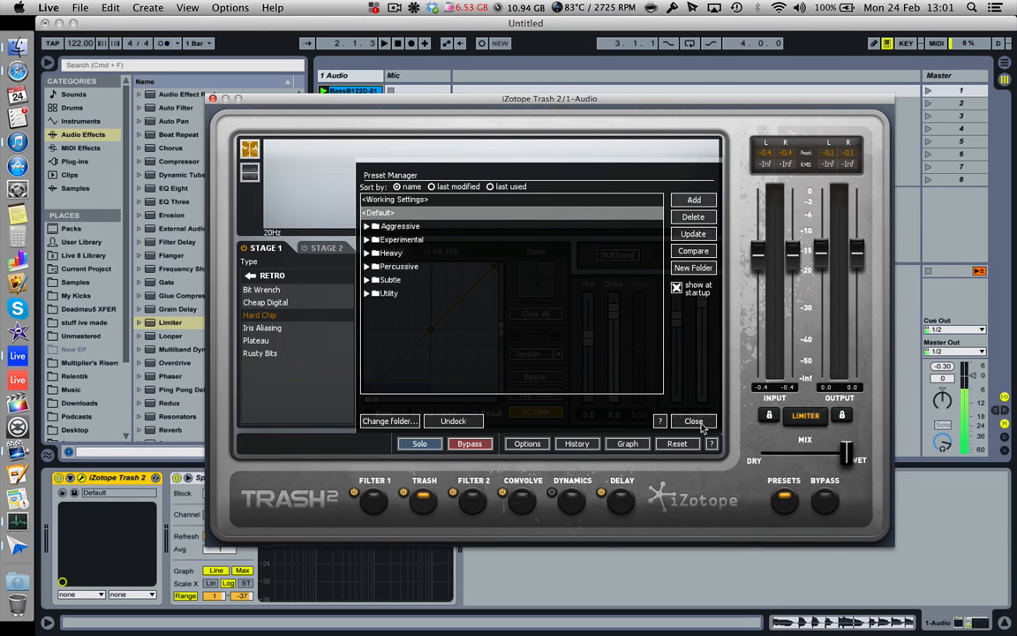
pyautogui.click(693, 421)
# Play the bass clip with Trash 2 bypassed and again with it active to compare the dry and processed sound.
pyautogui.click(823, 505)
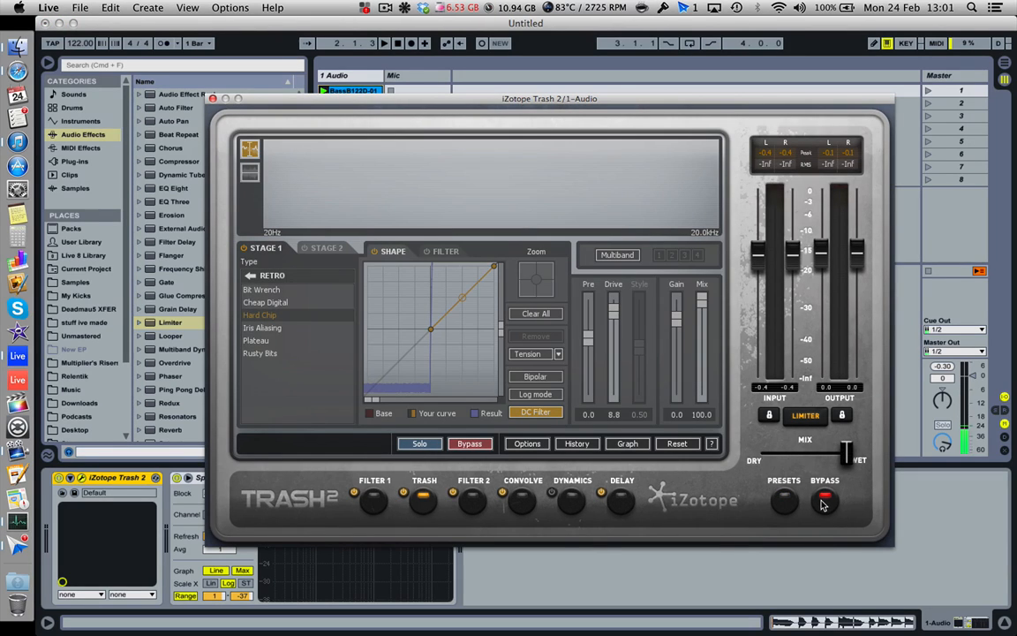
pyautogui.press('space')
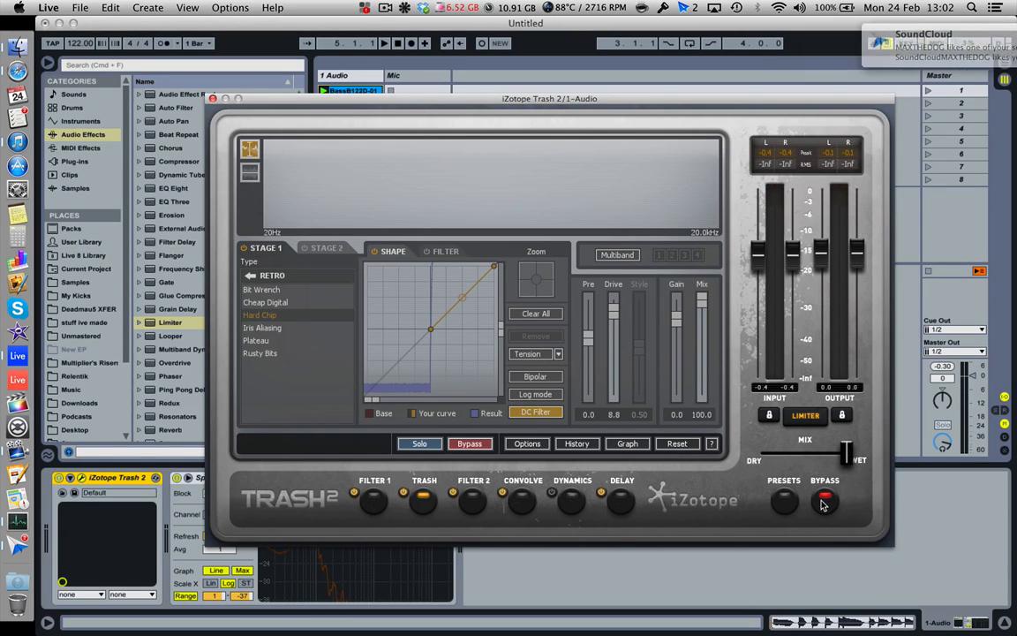
pyautogui.click(824, 502)
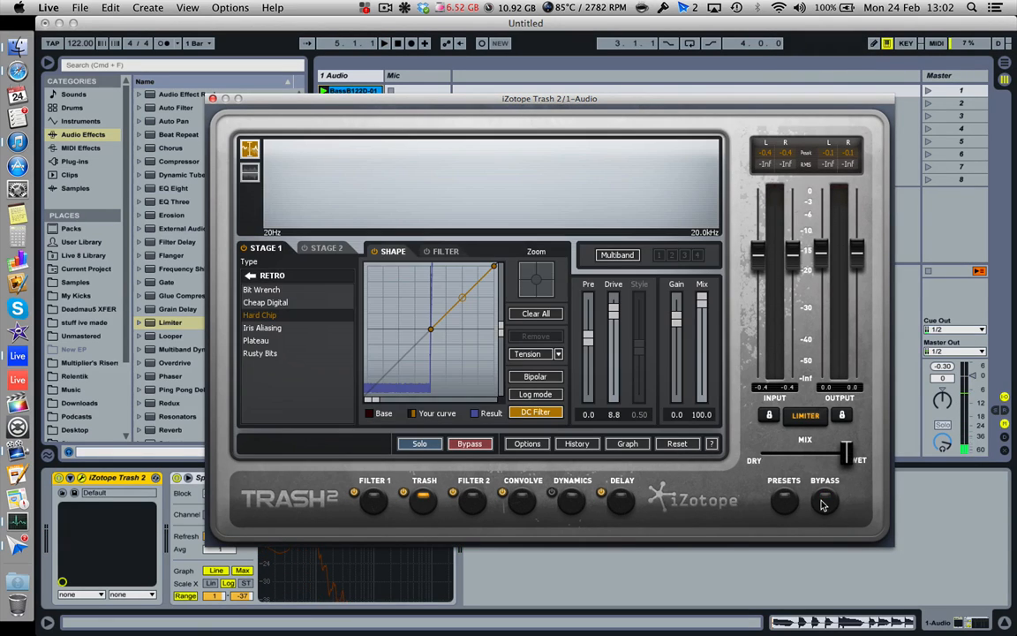
pyautogui.press('space')
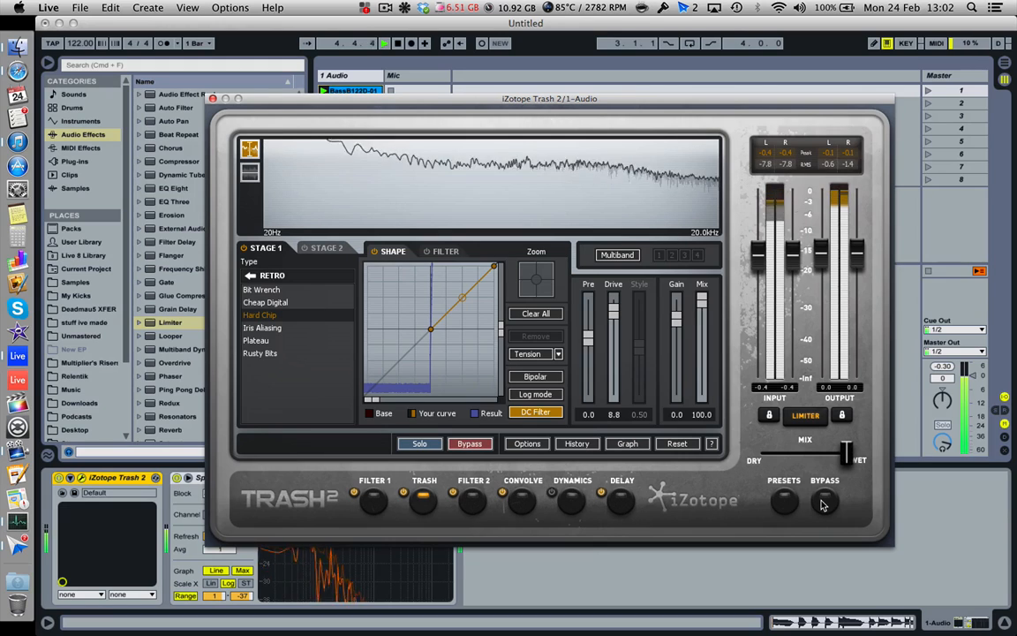
pyautogui.press('space')
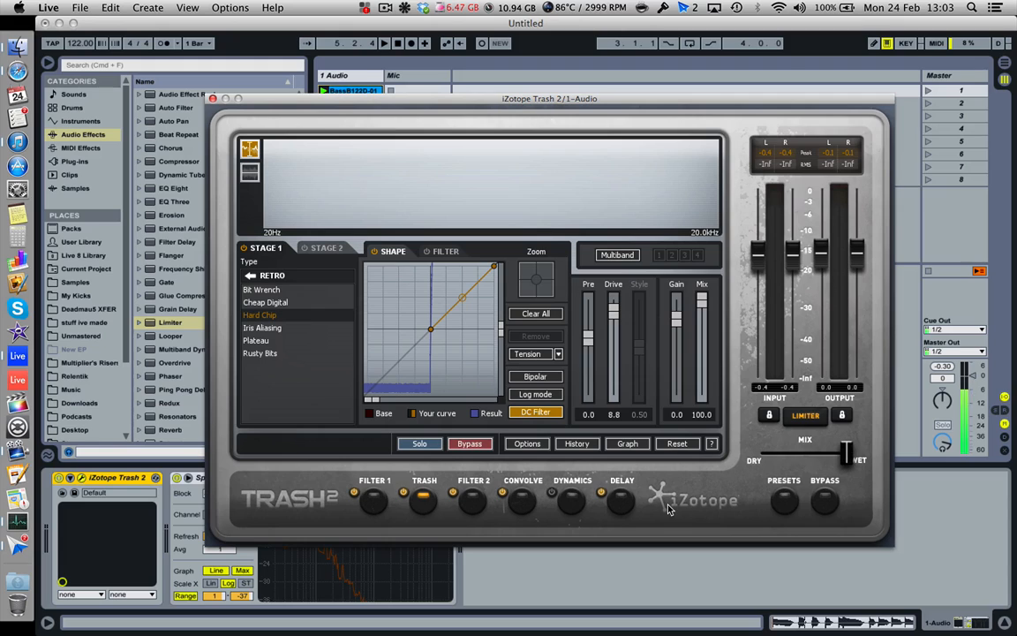
# Examine the settings of each Trash 2 module in turn: Filter 1, Trash, Filter 2, Convolve, Dynamics and Delay.
pyautogui.click(375, 503)
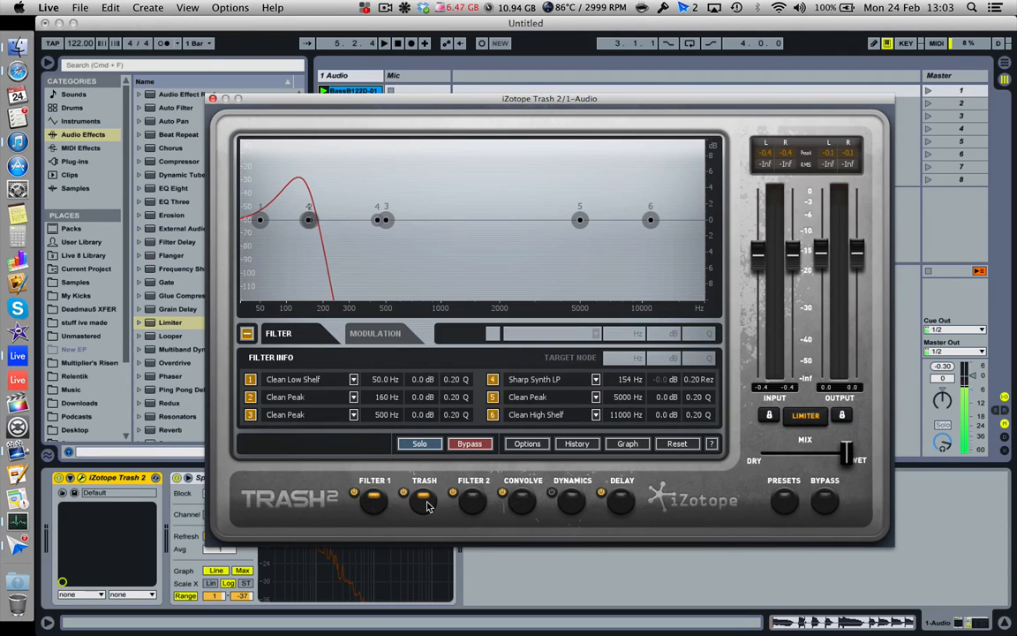
pyautogui.click(425, 499)
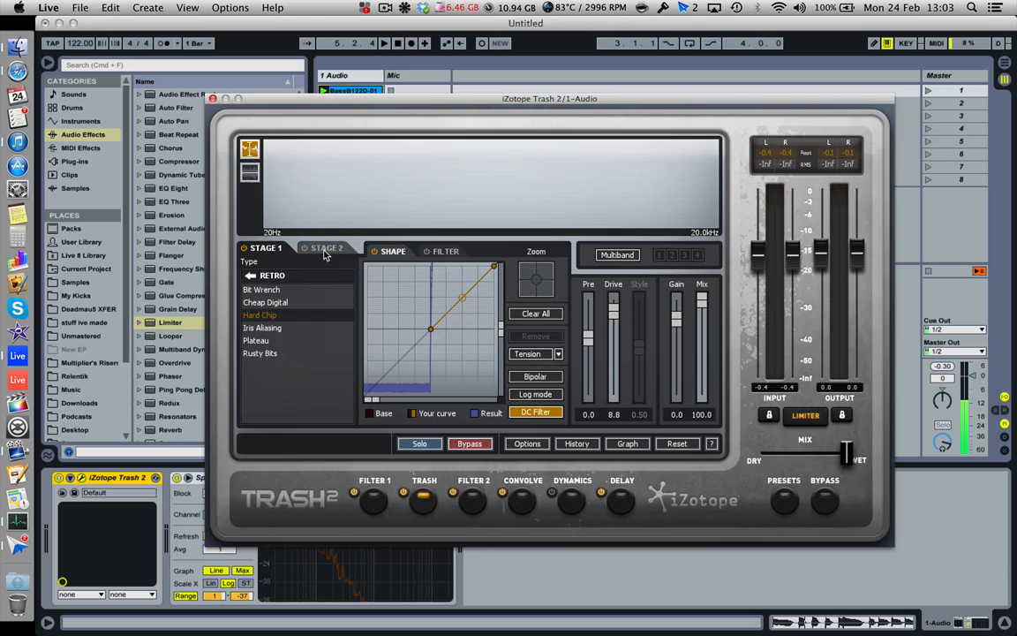
pyautogui.click(478, 506)
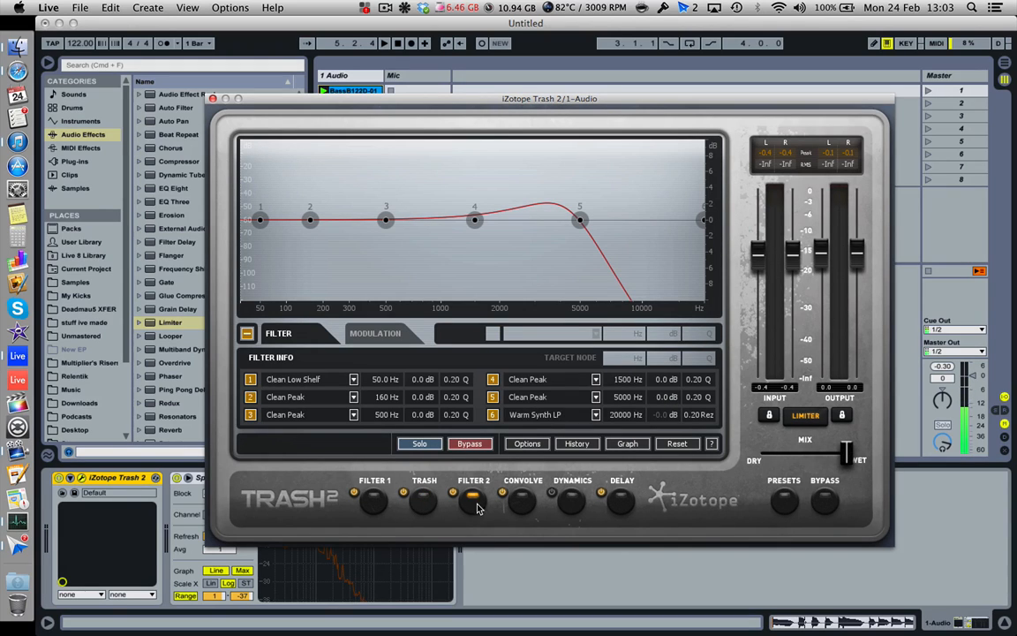
pyautogui.click(528, 506)
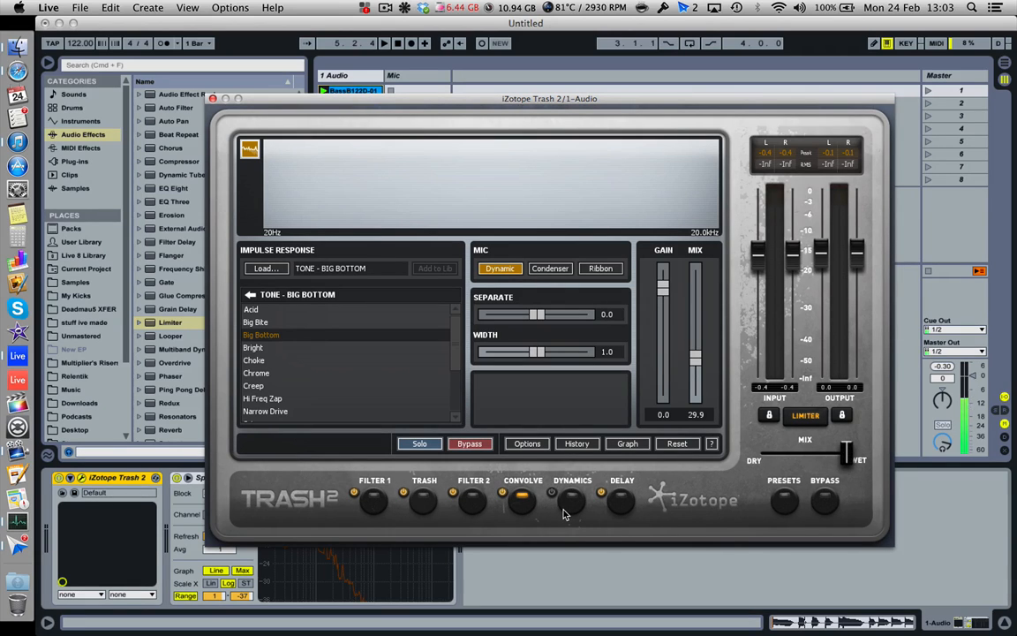
pyautogui.click(571, 502)
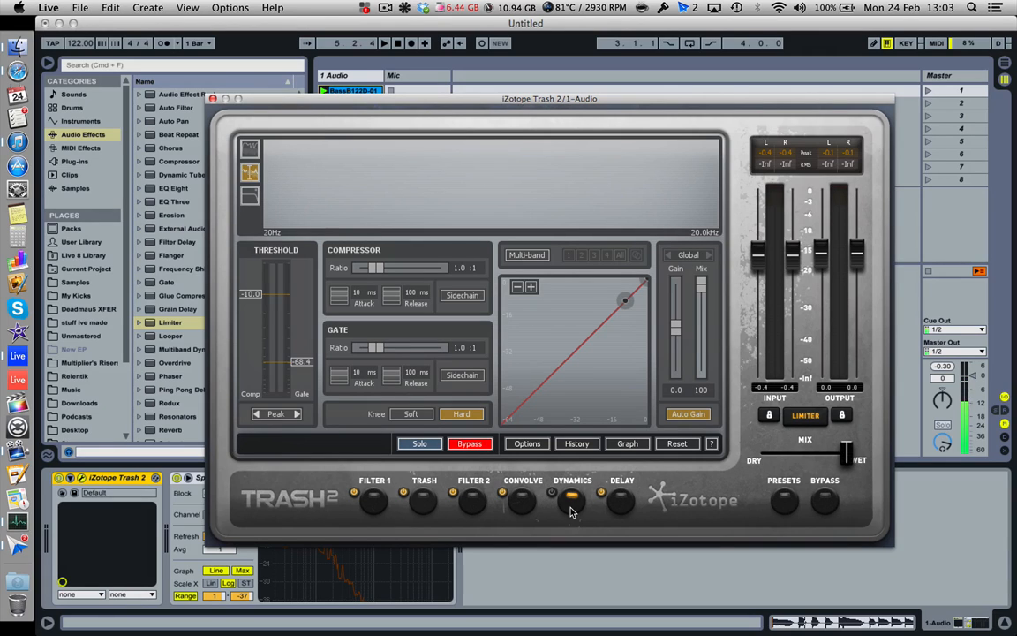
pyautogui.click(617, 508)
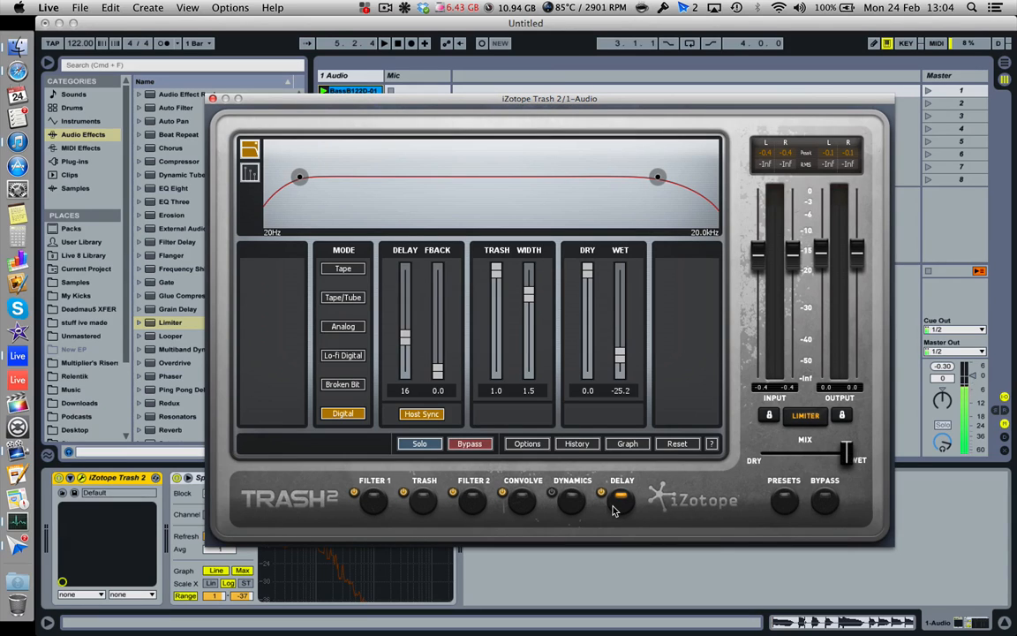
# Raise the cutoff of Filter 1's Sharp Synth LP node 4 to about 4757 Hz.
pyautogui.click(374, 501)
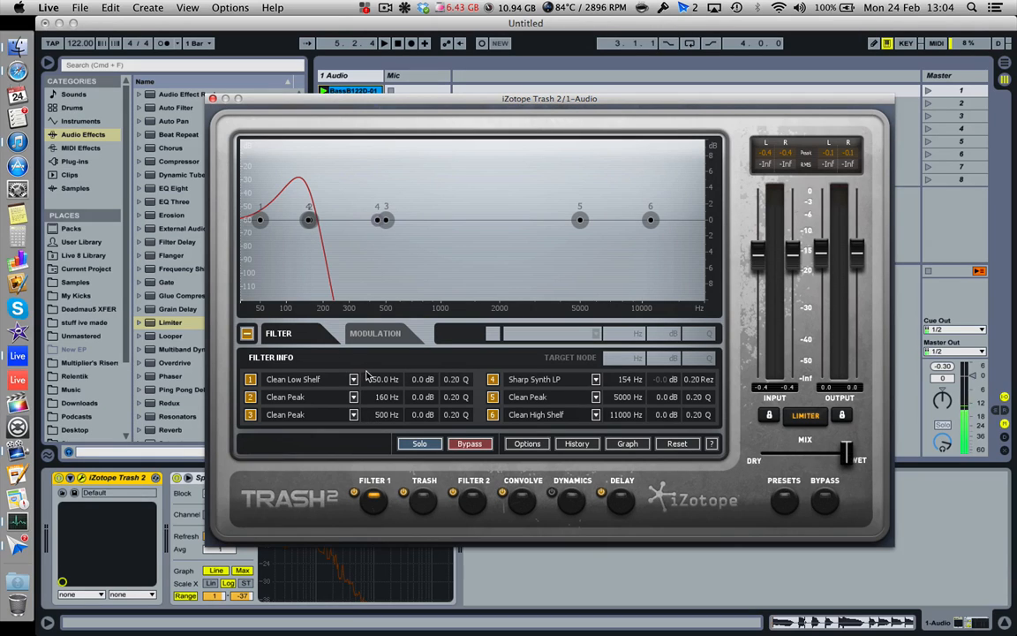
pyautogui.moveTo(309, 220); pyautogui.dragTo(575, 220)
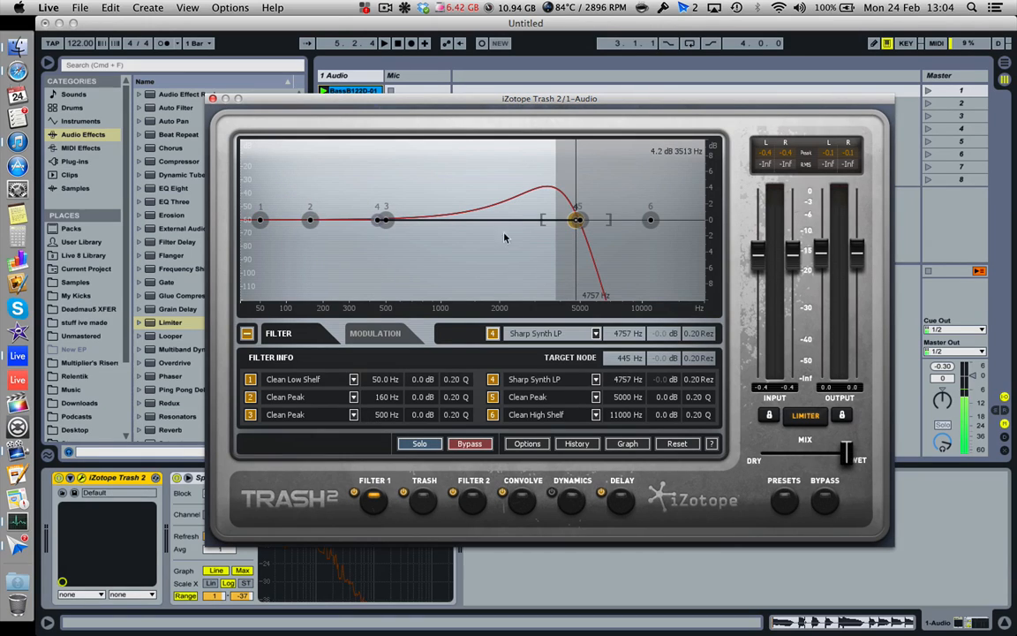
# Browse the filter types available for Filter 1's node 2 and look over its modulation options.
pyautogui.click(309, 220)
pyautogui.click(353, 398)
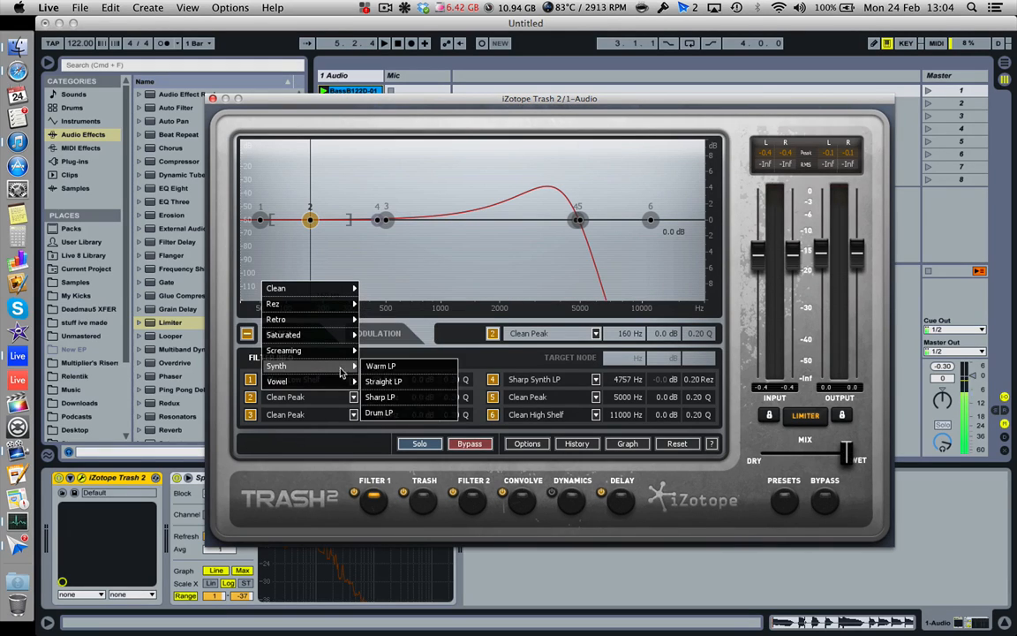
pyautogui.moveTo(336, 354)
pyautogui.moveTo(334, 297)
pyautogui.moveTo(352, 386)
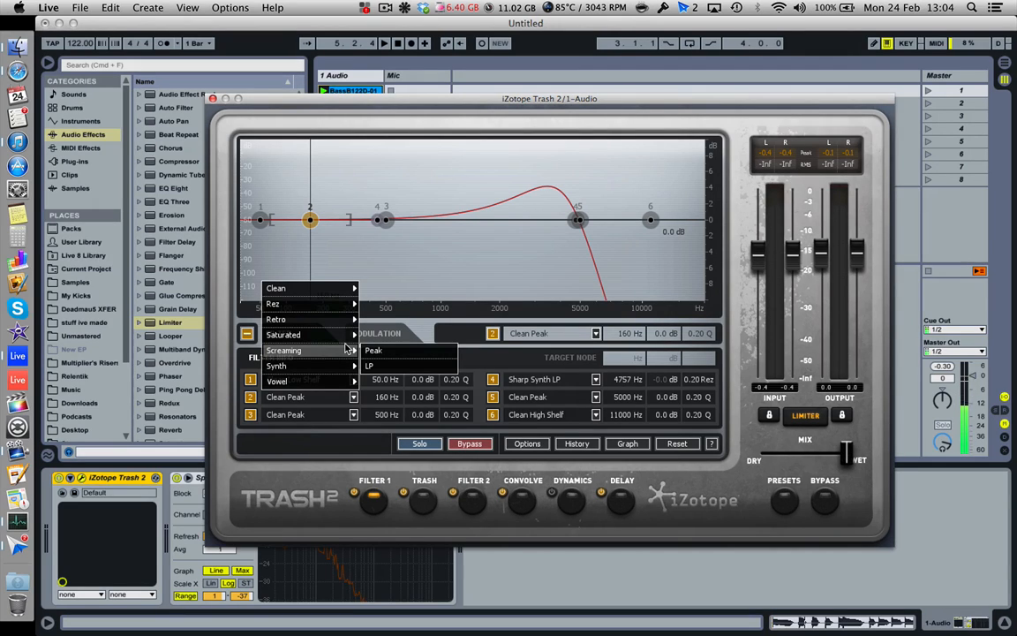
pyautogui.click(474, 362)
pyautogui.click(372, 334)
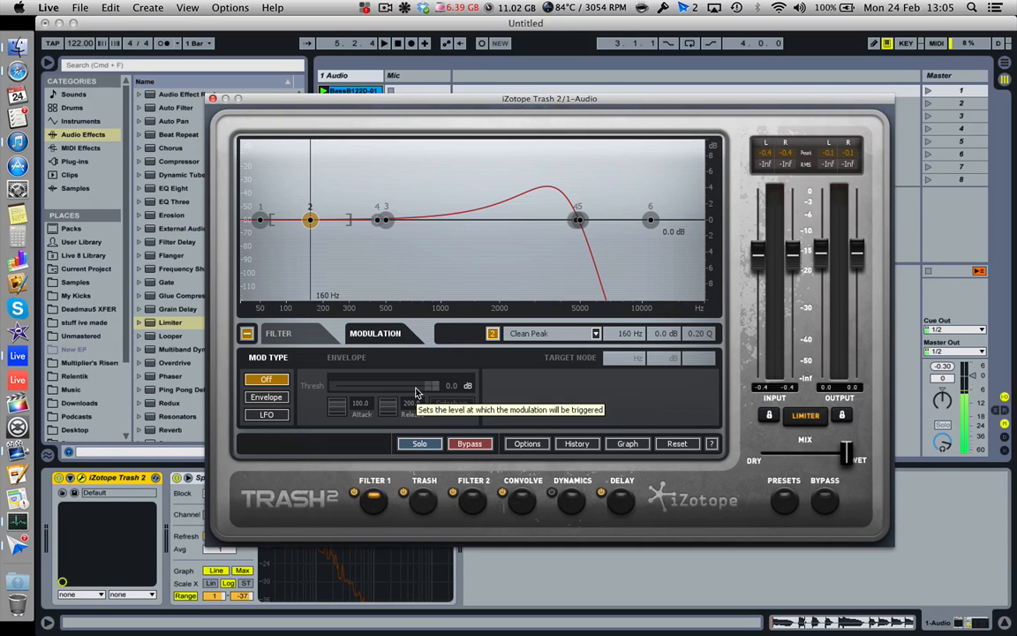
pyautogui.click(318, 336)
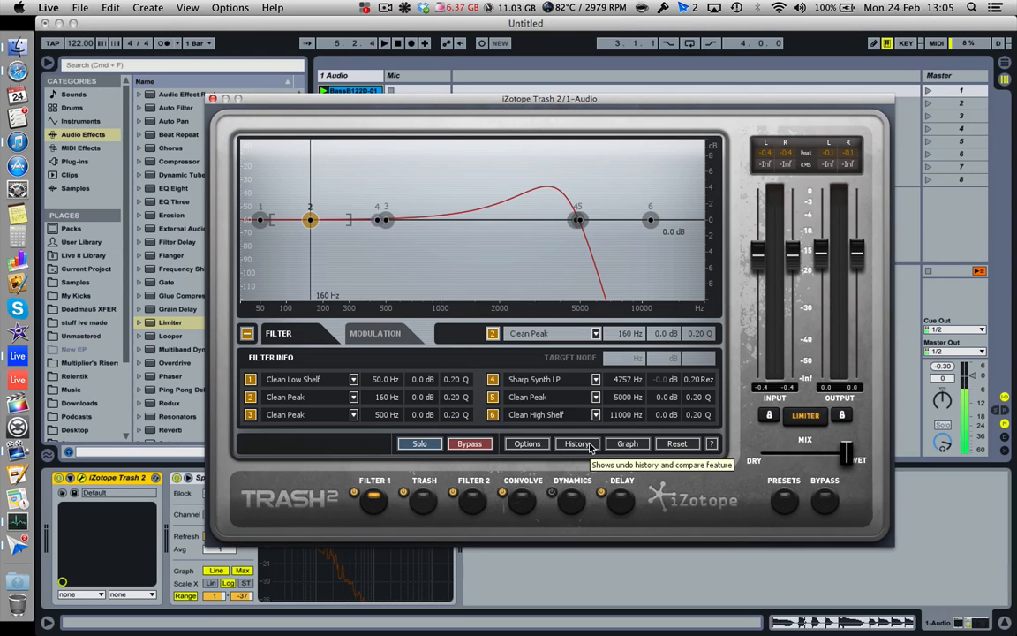
# Undo the Filter 1 node 4 move by reverting the plug-in history to the "Delay: Bypass: Off" entry.
pyautogui.click(528, 499)
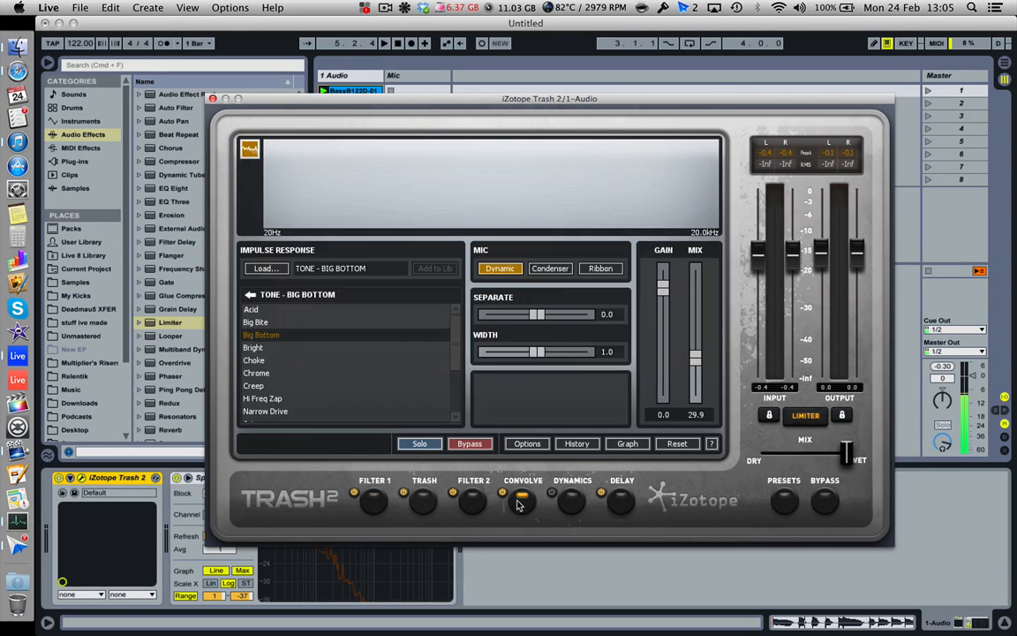
pyautogui.click(371, 501)
pyautogui.click(578, 444)
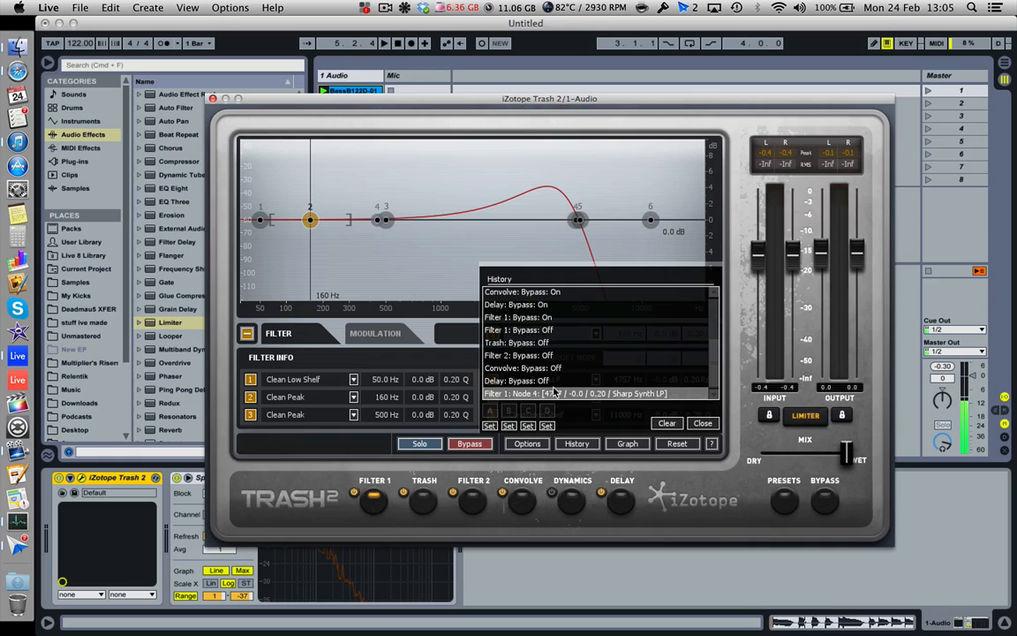
pyautogui.click(545, 382)
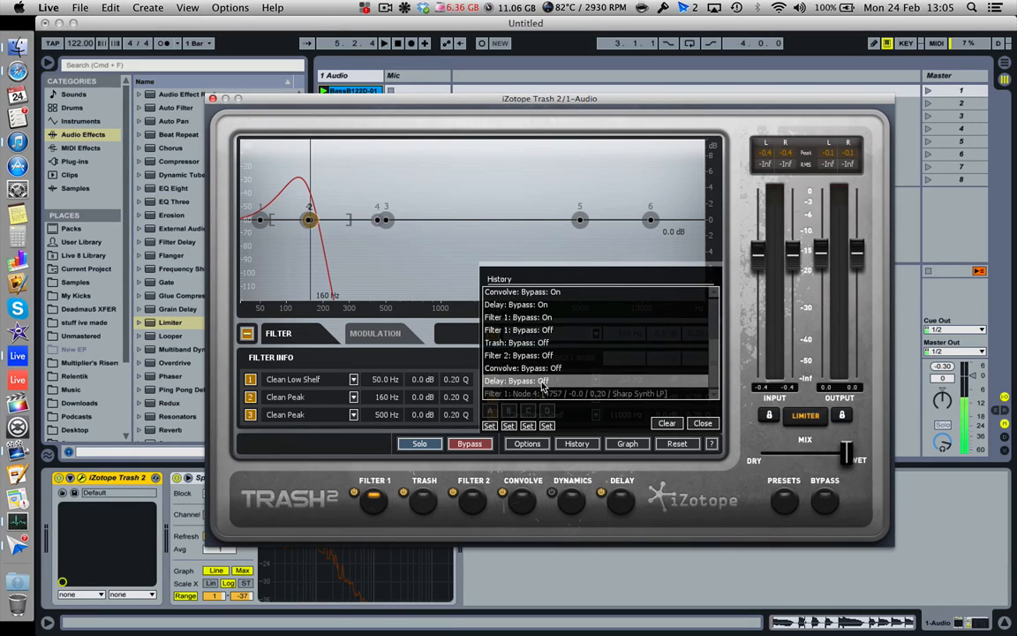
pyautogui.click(702, 423)
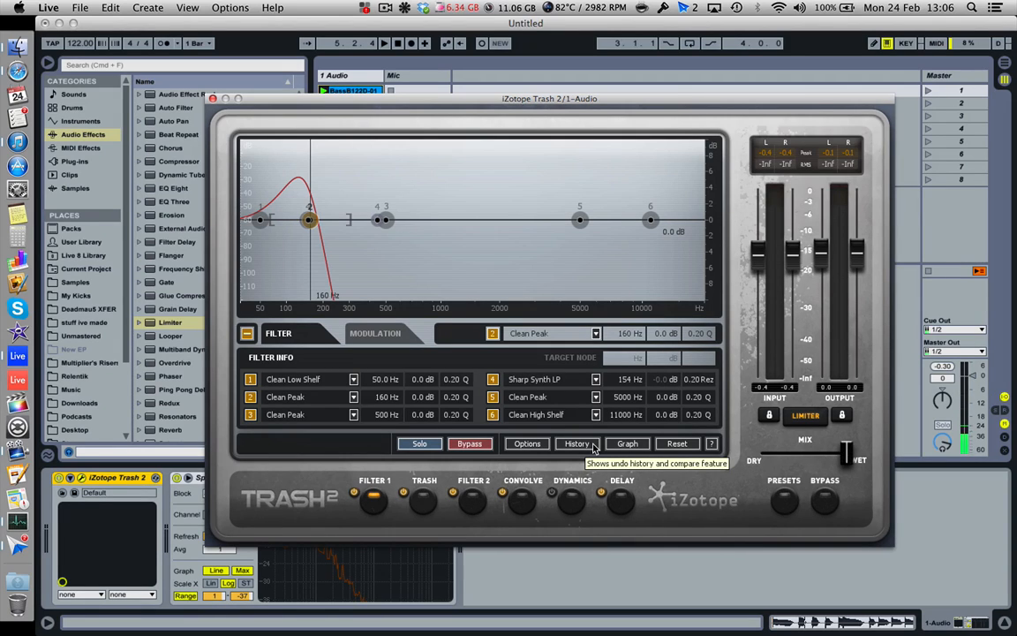
pyautogui.click(108, 8)
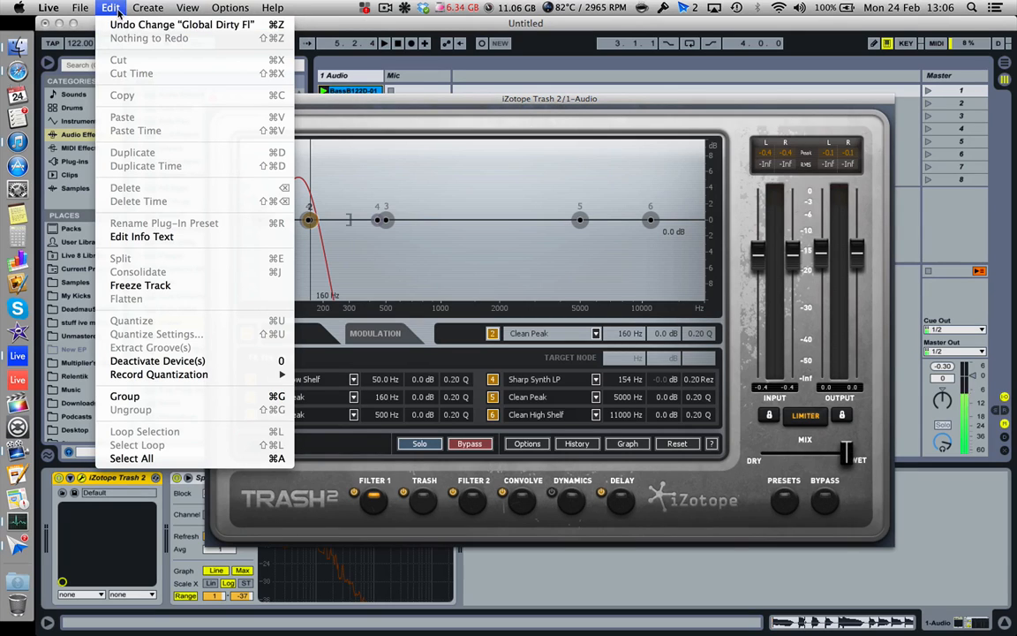
pyautogui.click(108, 8)
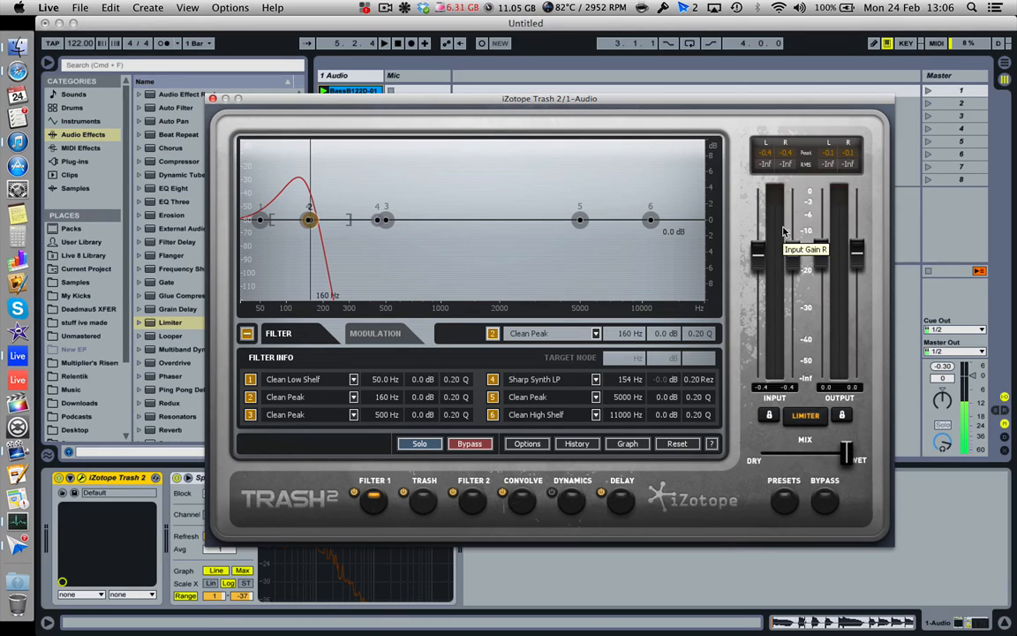
# Play the bass clip and stop it again to examine Trash 2's input and output level meters.
pyautogui.press('space')
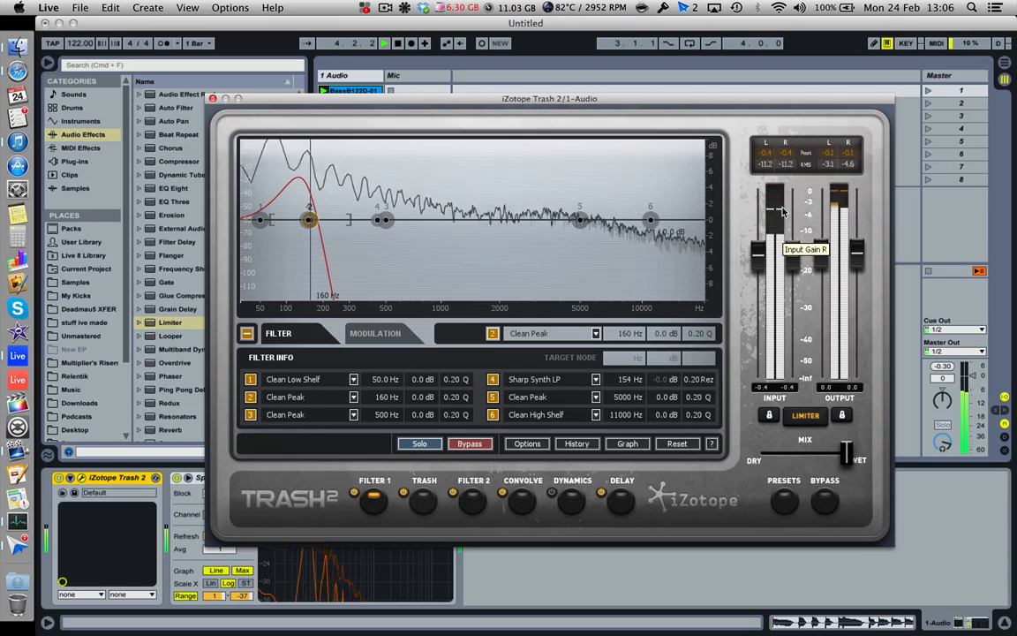
pyautogui.press('space')
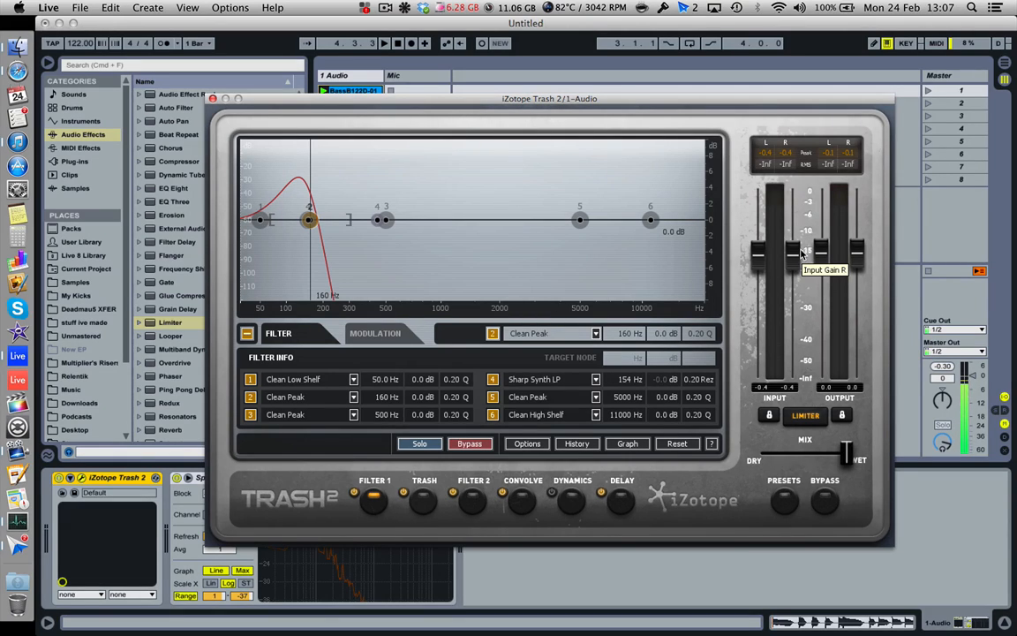
# Try lowering the global dry/wet mix, return it to fully wet, and toggle the plug-in bypass on and off.
pyautogui.click(805, 415)
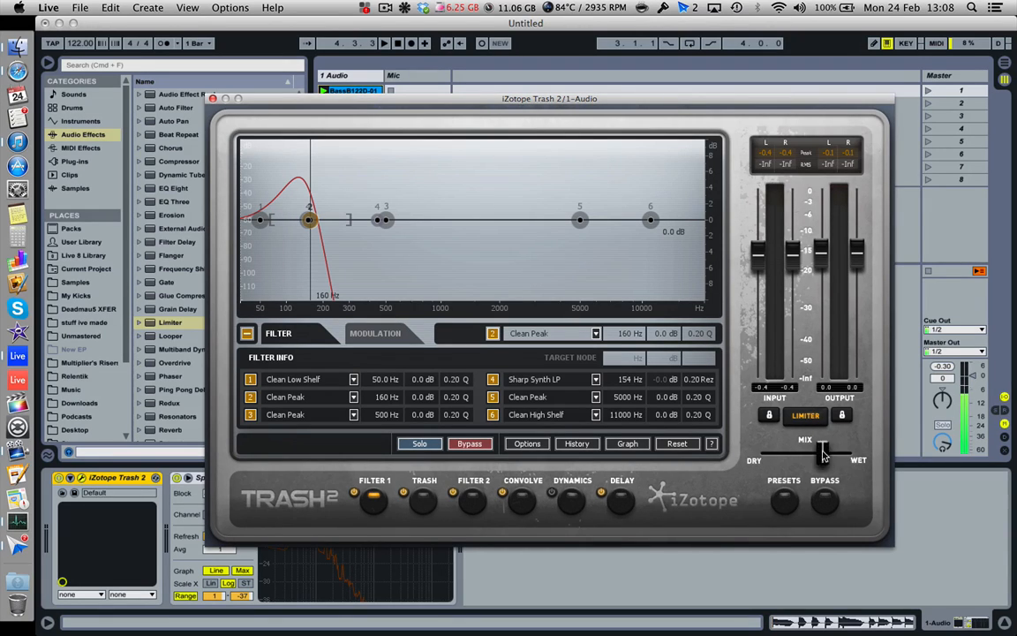
pyautogui.moveTo(846, 454); pyautogui.dragTo(885, 492)
pyautogui.click(823, 504)
pyautogui.click(823, 504)
pyautogui.click(385, 8)
pyautogui.click(385, 8)
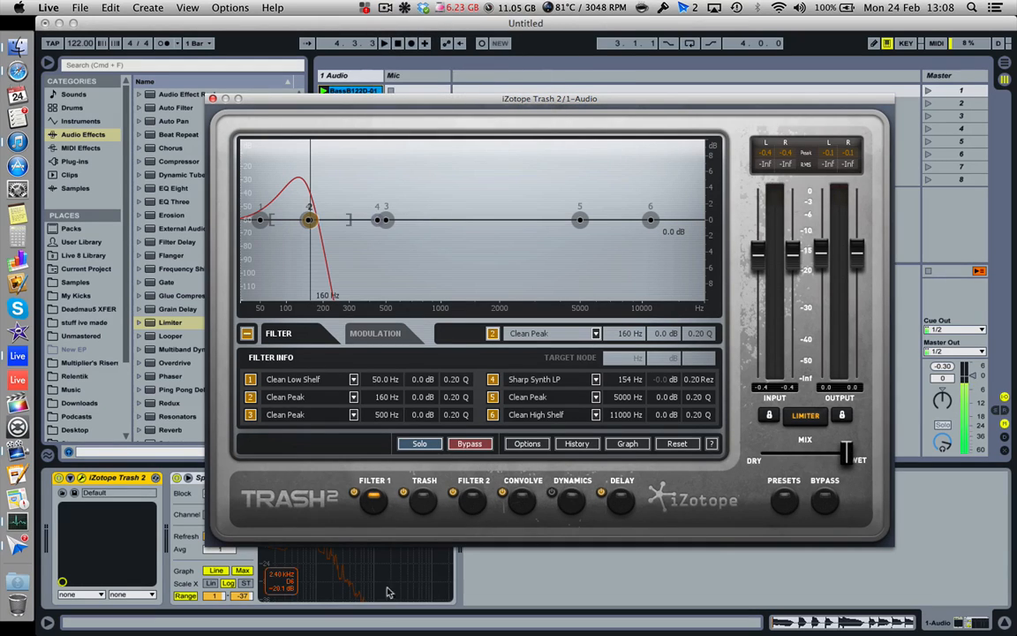
# Open the Drive category of Stage 1 distortion types in the Trash module.
pyautogui.click(433, 509)
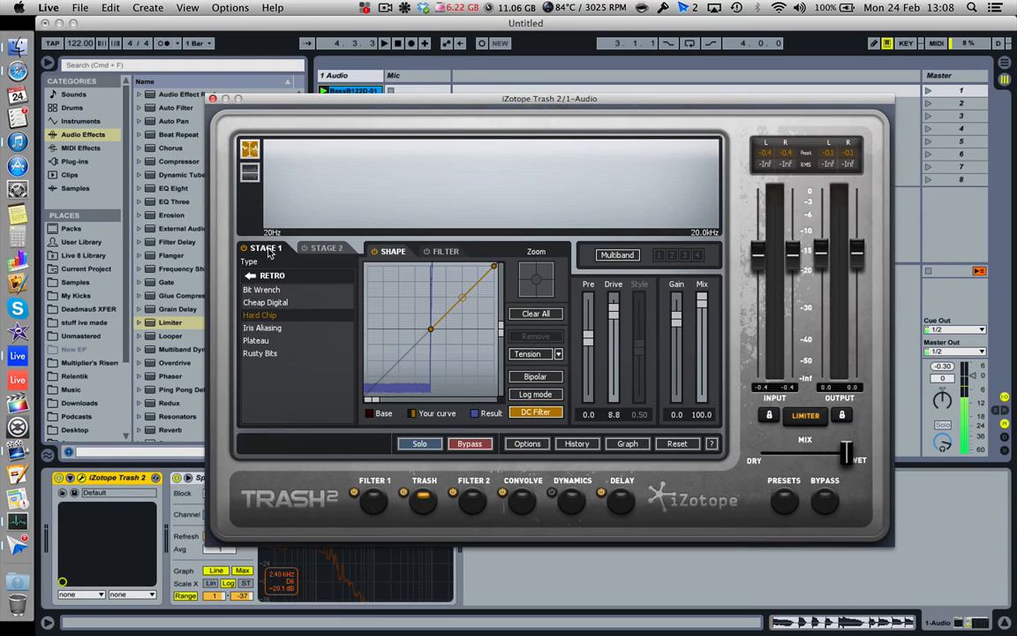
pyautogui.click(254, 276)
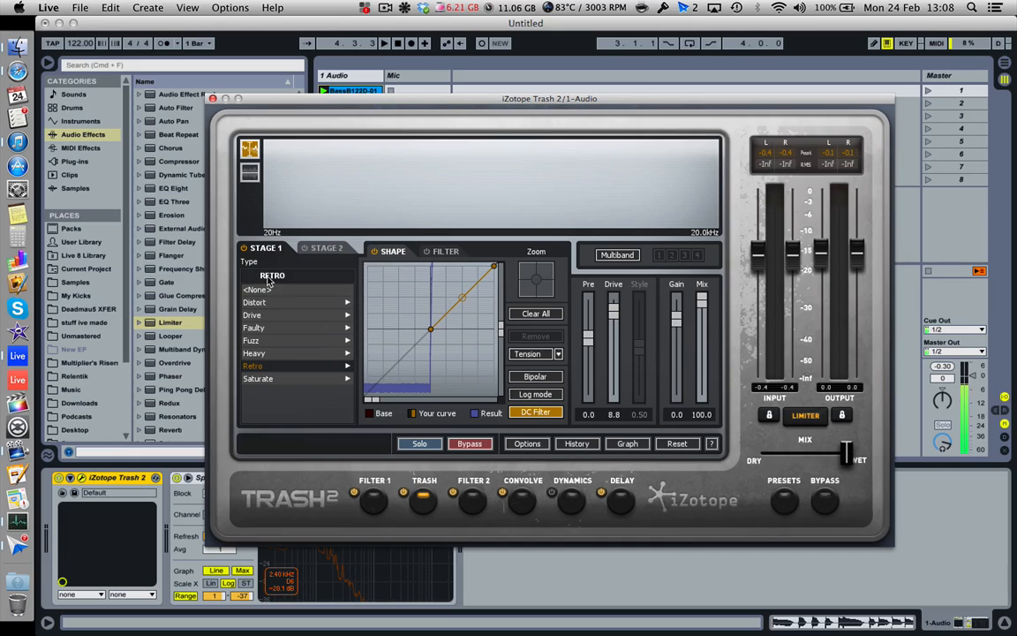
pyautogui.click(286, 322)
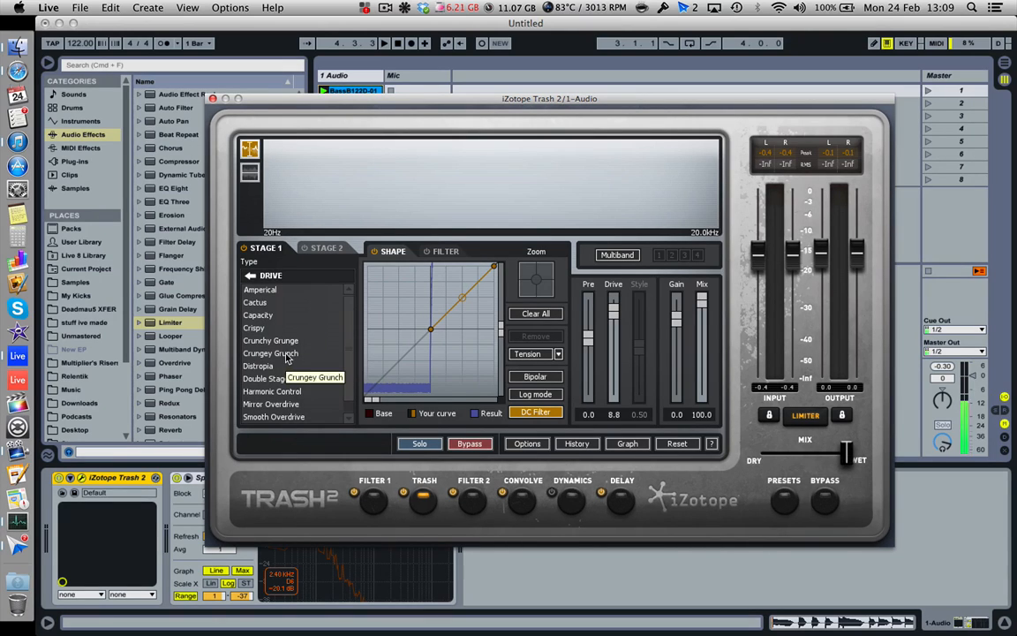
# Browse the Stage 1 distortion types in the Drive, Retro and Fuzz categories.
pyautogui.scroll(-1, 291, 345)
pyautogui.scroll(1, 291, 345)
pyautogui.click(251, 276)
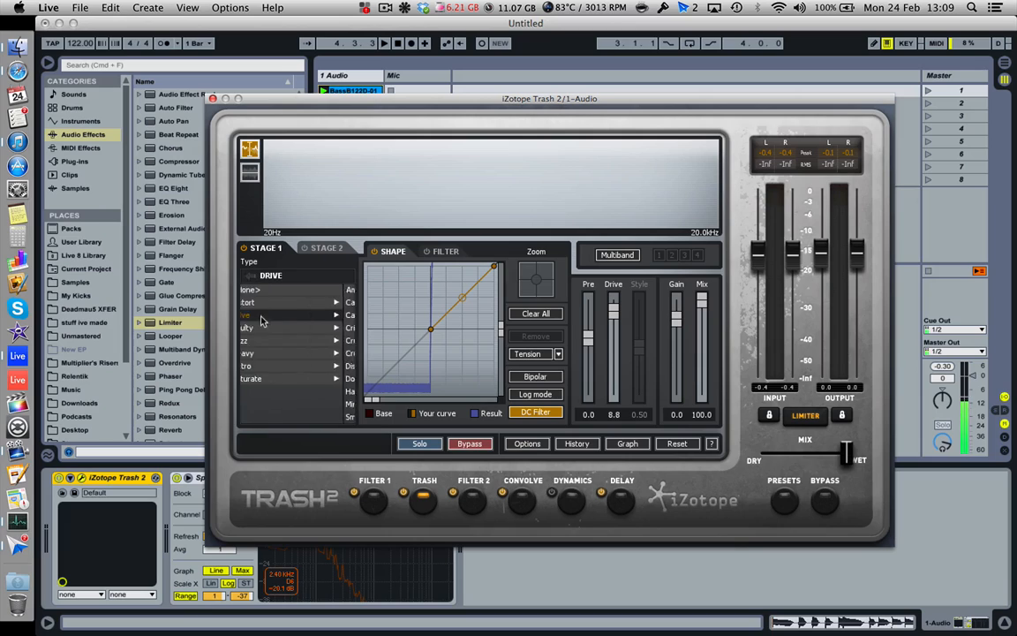
pyautogui.click(273, 367)
pyautogui.click(250, 276)
pyautogui.click(273, 342)
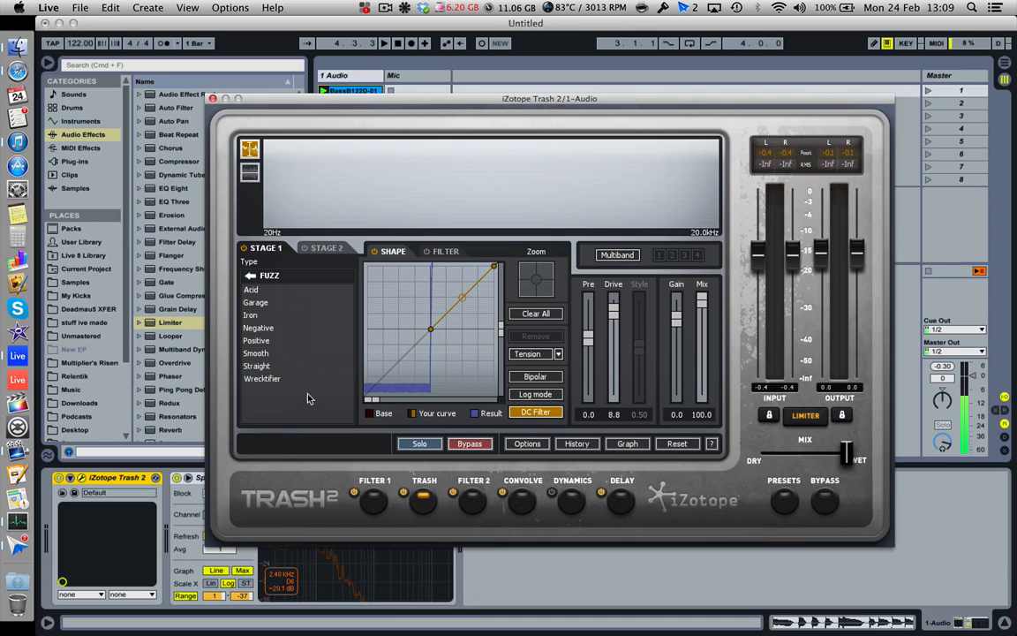
pyautogui.click(252, 274)
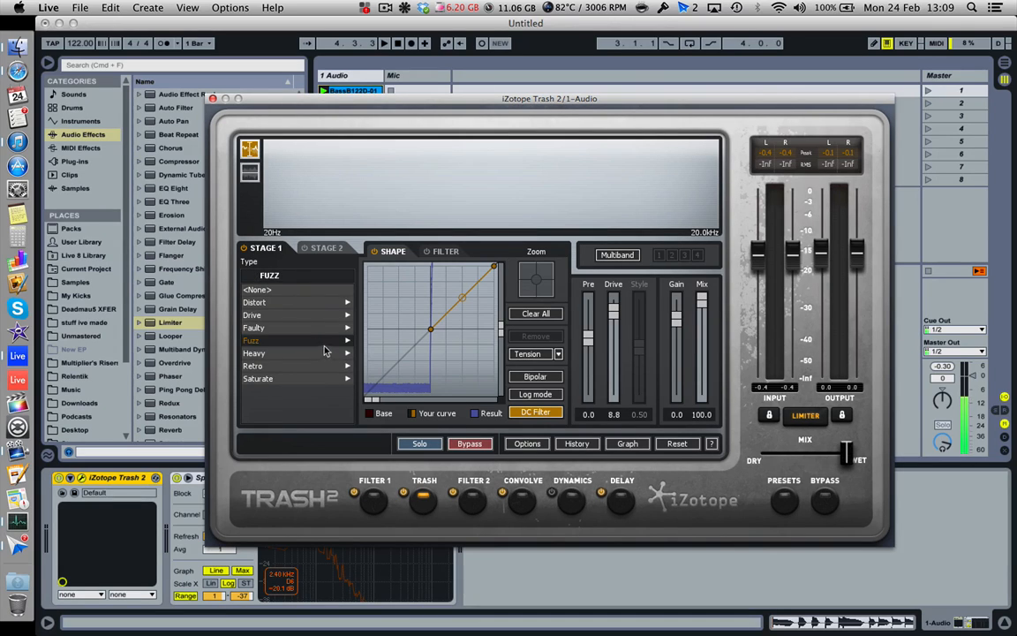
# Try the Impaler type from the Heavy category and the Crunchy Taco type as the Stage 1 distortion.
pyautogui.click(291, 353)
pyautogui.click(272, 353)
pyautogui.click(275, 367)
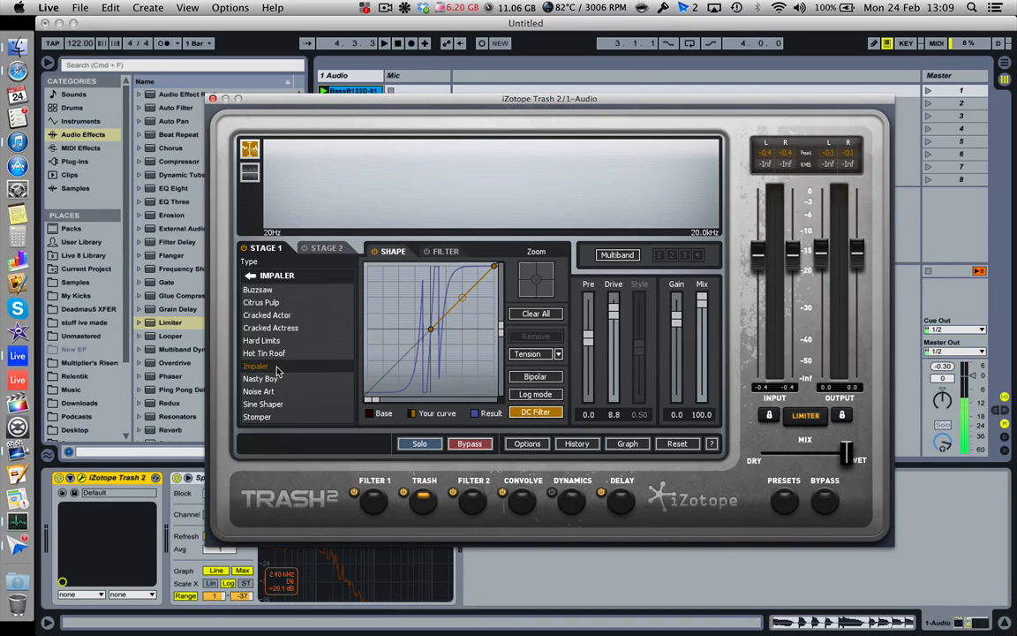
pyautogui.click(254, 274)
pyautogui.click(265, 315)
pyautogui.click(277, 341)
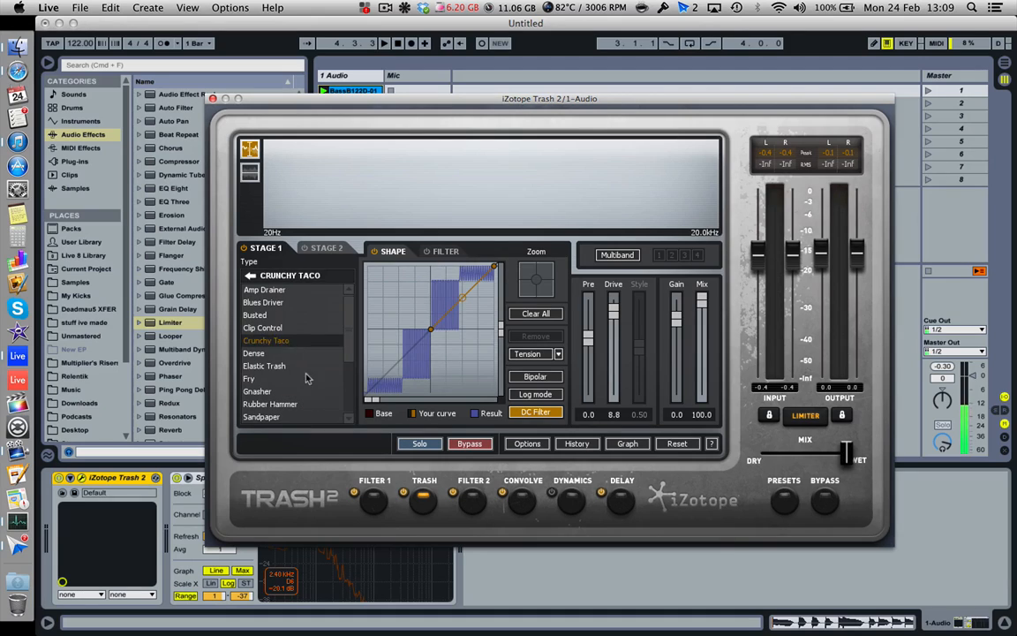
# Try the Faulty Transistor type from the Faulty category and view the Saturate category's distortion types.
pyautogui.click(253, 274)
pyautogui.click(278, 313)
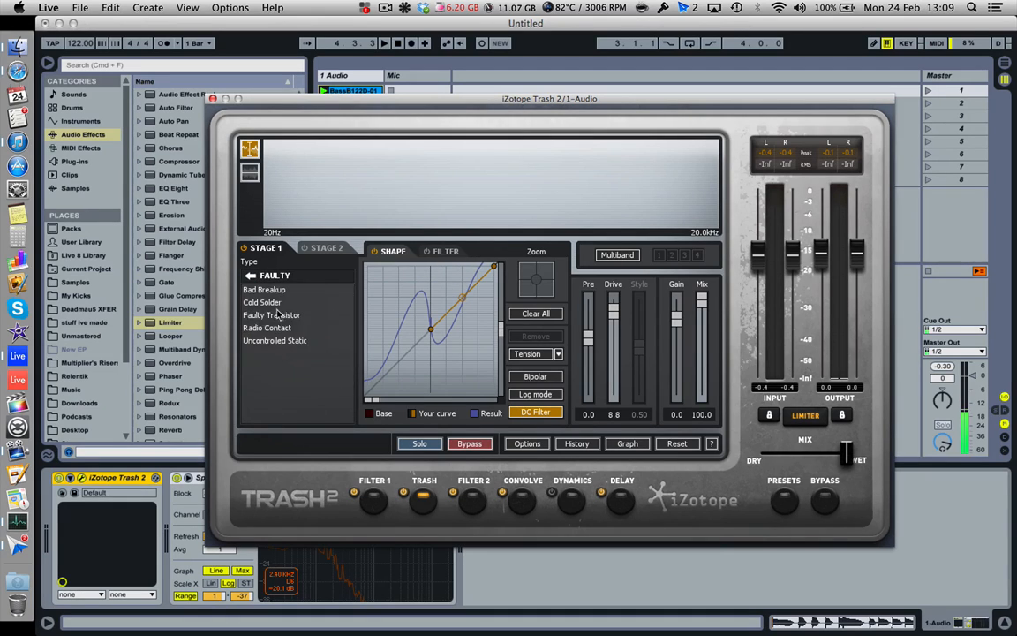
pyautogui.click(277, 315)
pyautogui.click(253, 275)
pyautogui.click(281, 378)
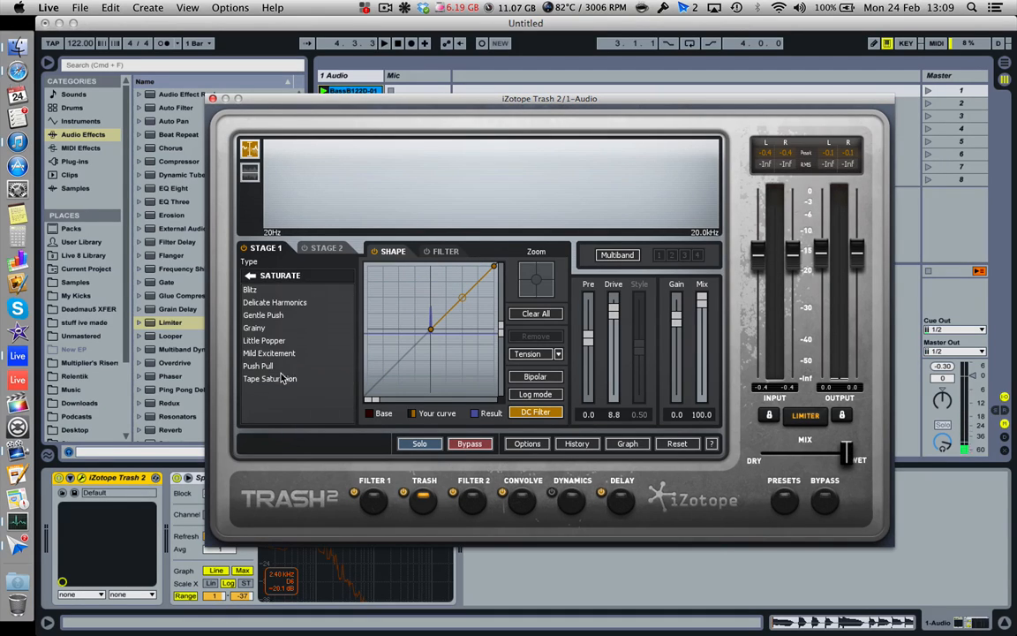
# Choose the Straight type from the Fuzz category for Stage 1 and set Drive to 8.7 and Style to 0.46.
pyautogui.click(253, 275)
pyautogui.click(279, 340)
pyautogui.click(295, 367)
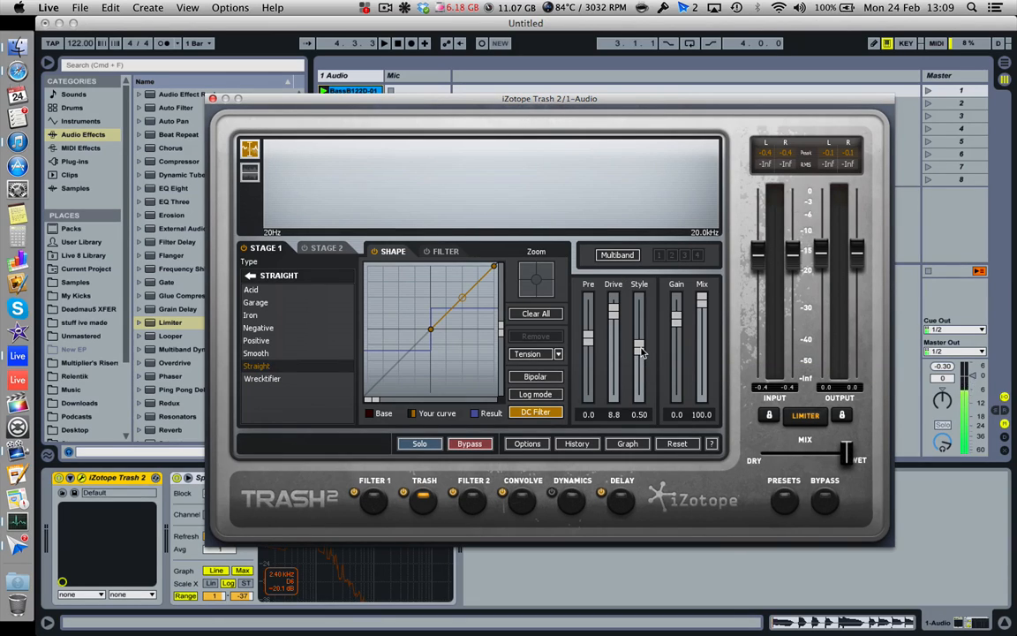
pyautogui.moveTo(642, 352)
pyautogui.mouseDown()
pyautogui.moveTo(641, 305)
pyautogui.moveTo(632, 363)
pyautogui.mouseUp()
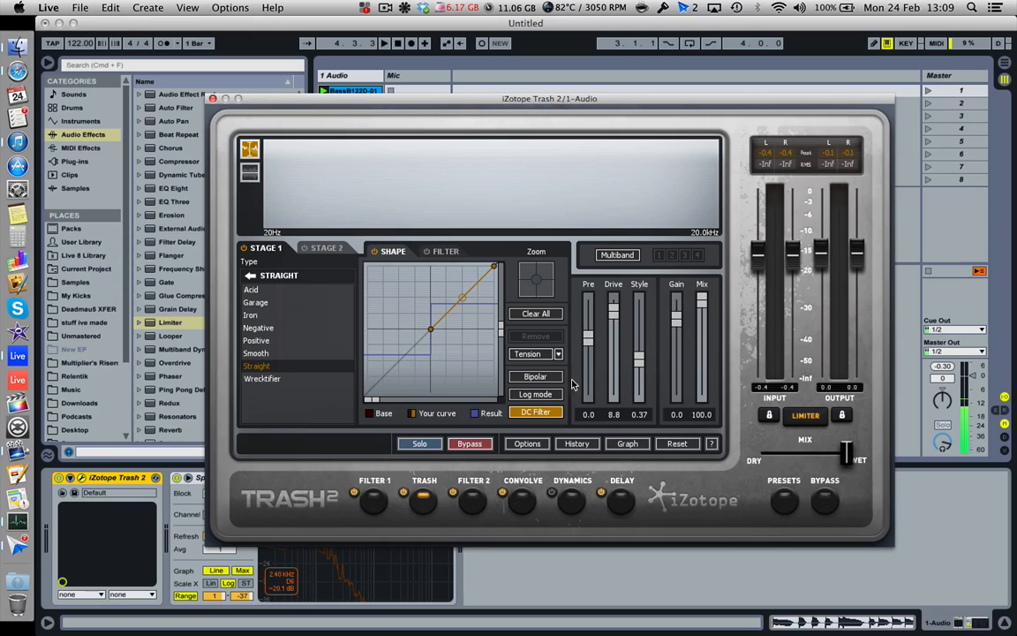
pyautogui.moveTo(614, 313)
pyautogui.mouseDown()
pyautogui.moveTo(613, 355)
pyautogui.moveTo(612, 315)
pyautogui.mouseUp()
pyautogui.moveTo(641, 361); pyautogui.dragTo(654, 356)
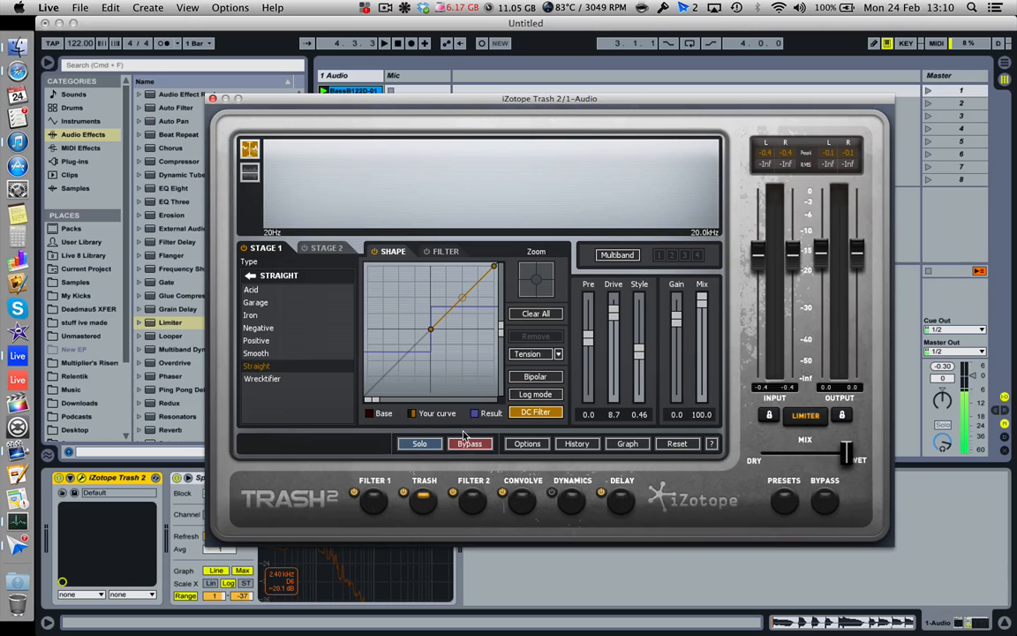
# Turn on multiband processing and switch between the three crossover bands, finishing on band 1.
pyautogui.click(628, 257)
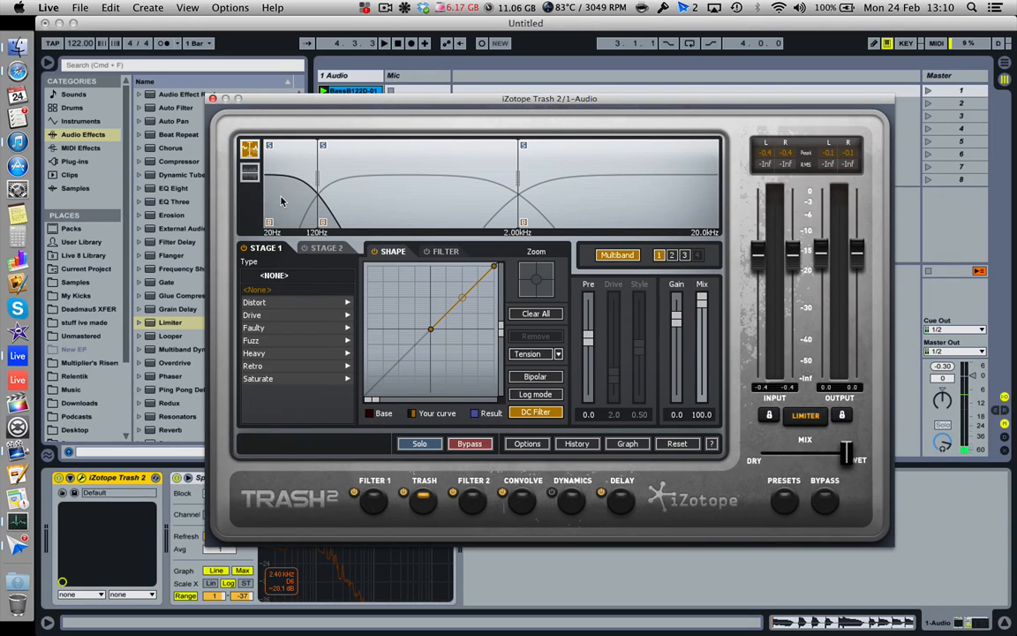
pyautogui.click(384, 200)
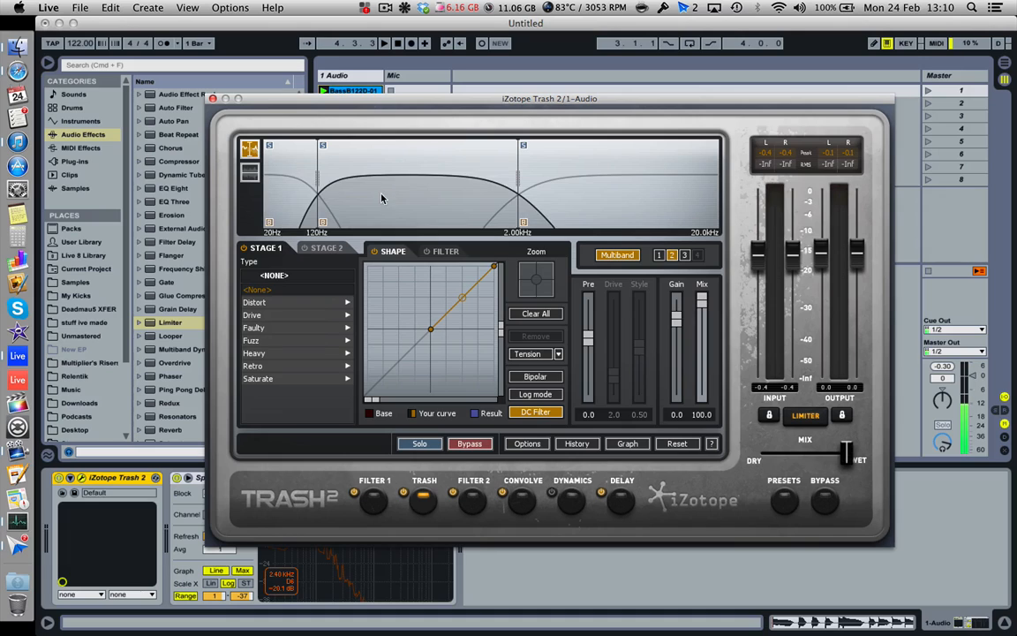
pyautogui.click(552, 198)
pyautogui.click(450, 200)
pyautogui.click(628, 187)
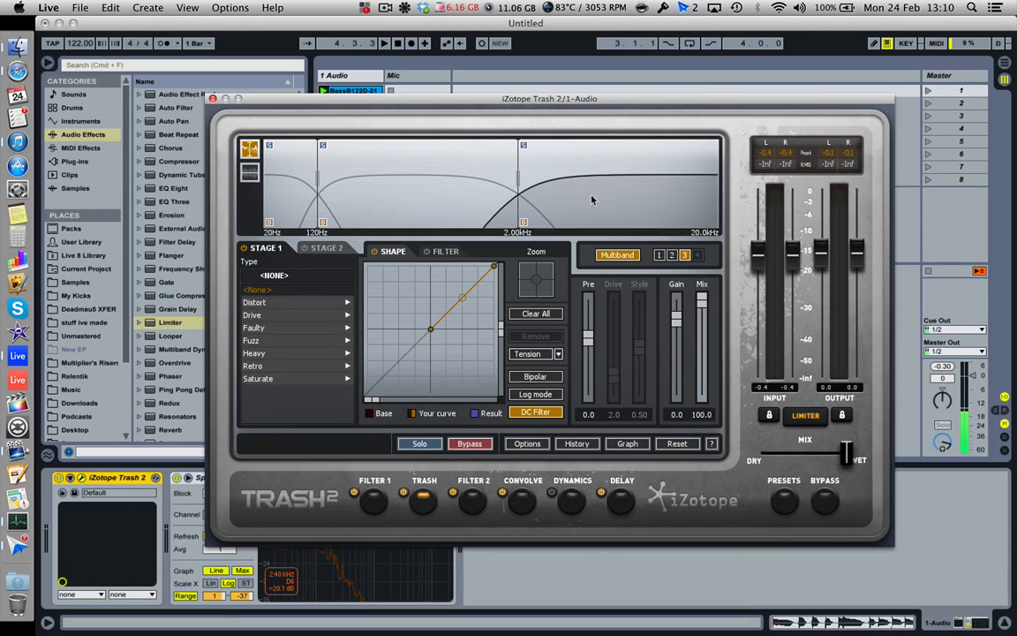
pyautogui.click(459, 202)
pyautogui.click(281, 186)
pyautogui.click(407, 205)
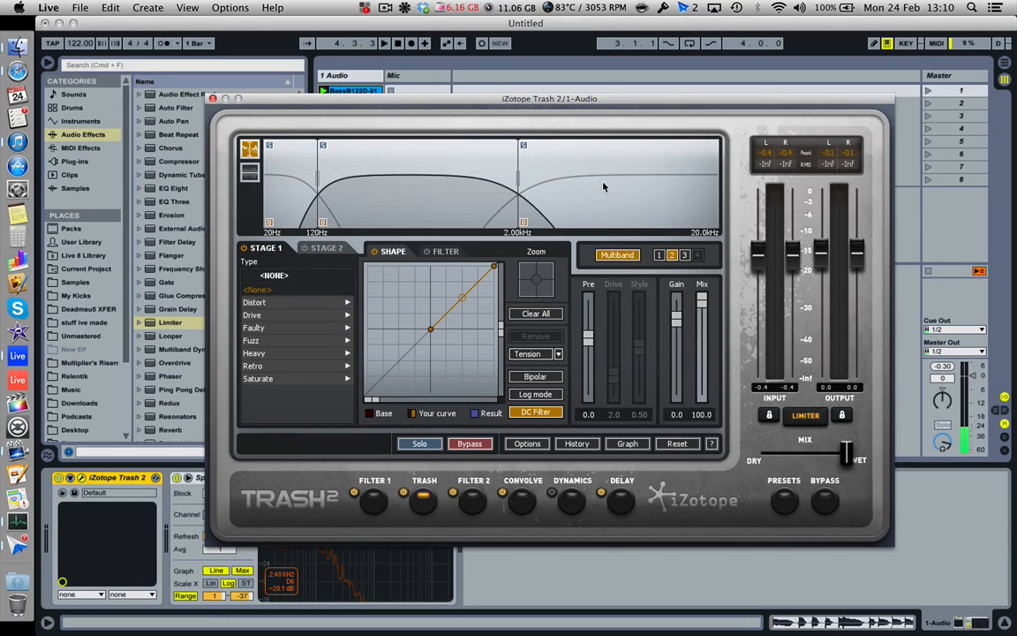
pyautogui.click(603, 187)
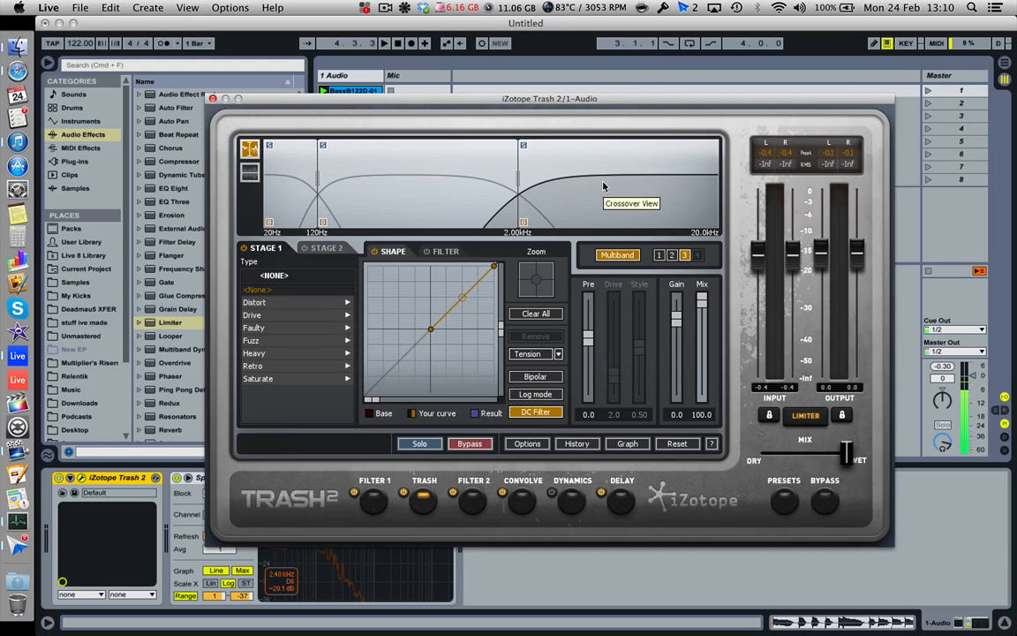
pyautogui.click(299, 229)
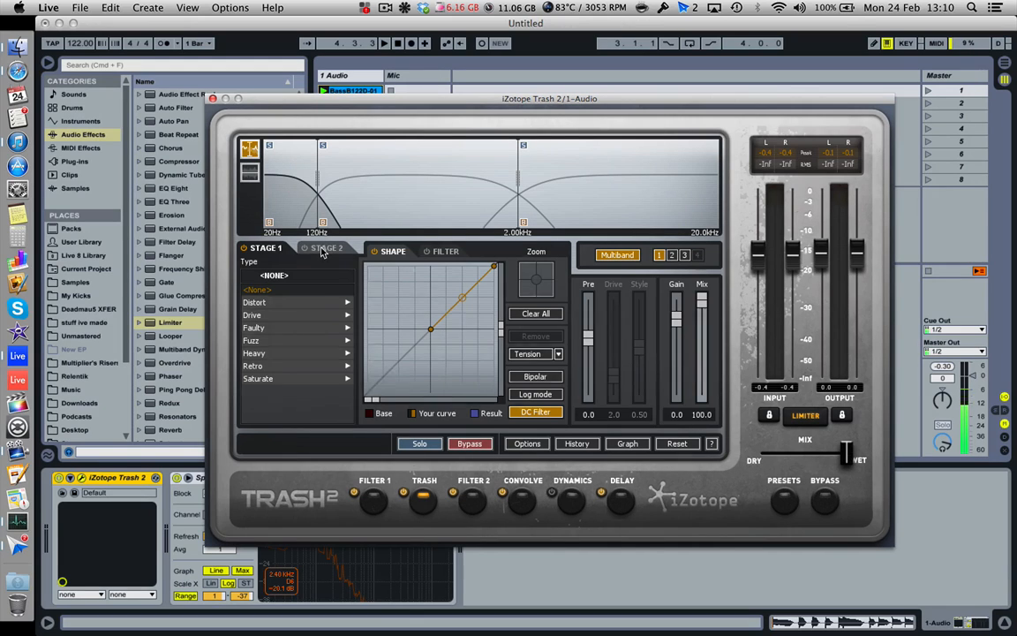
# Give band 1 the Smooth fuzz type and reshape its waveshaper curve with additional nodes.
pyautogui.moveTo(463, 301); pyautogui.dragTo(461, 273)
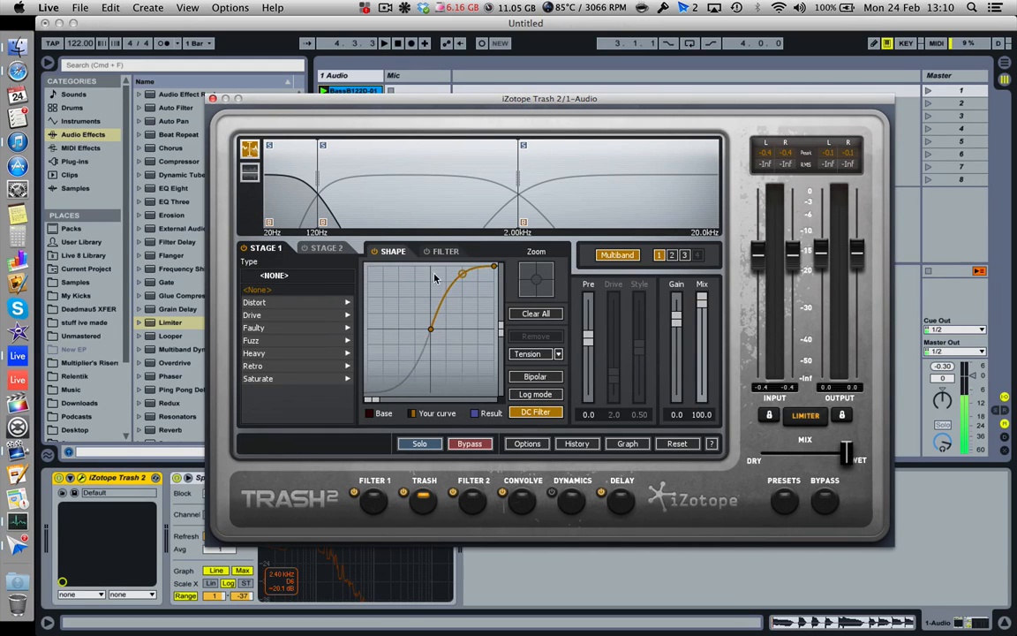
pyautogui.click(301, 341)
pyautogui.click(301, 352)
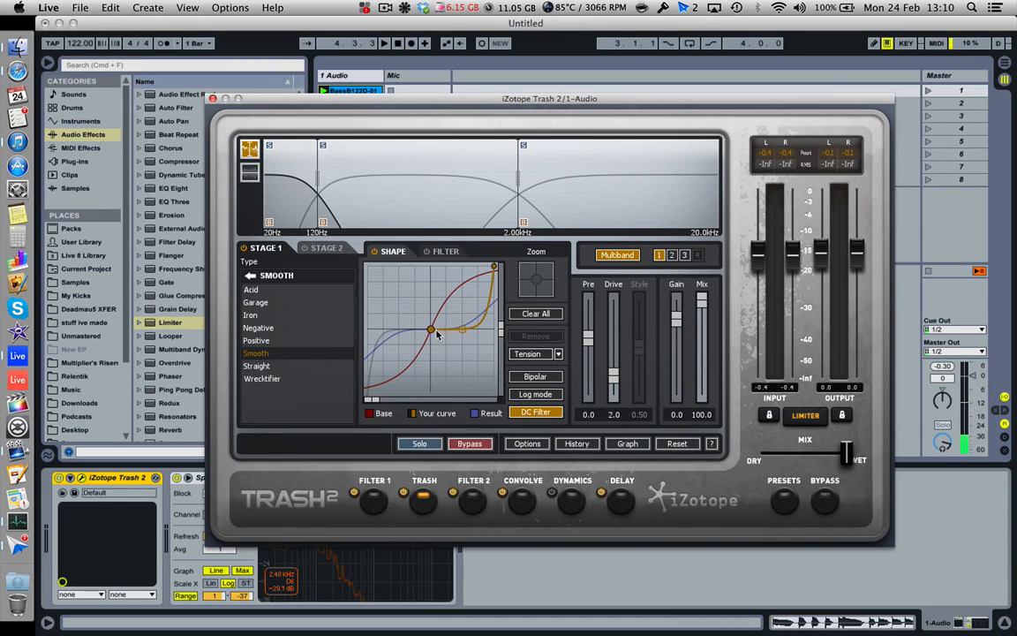
pyautogui.moveTo(442, 330); pyautogui.dragTo(447, 403)
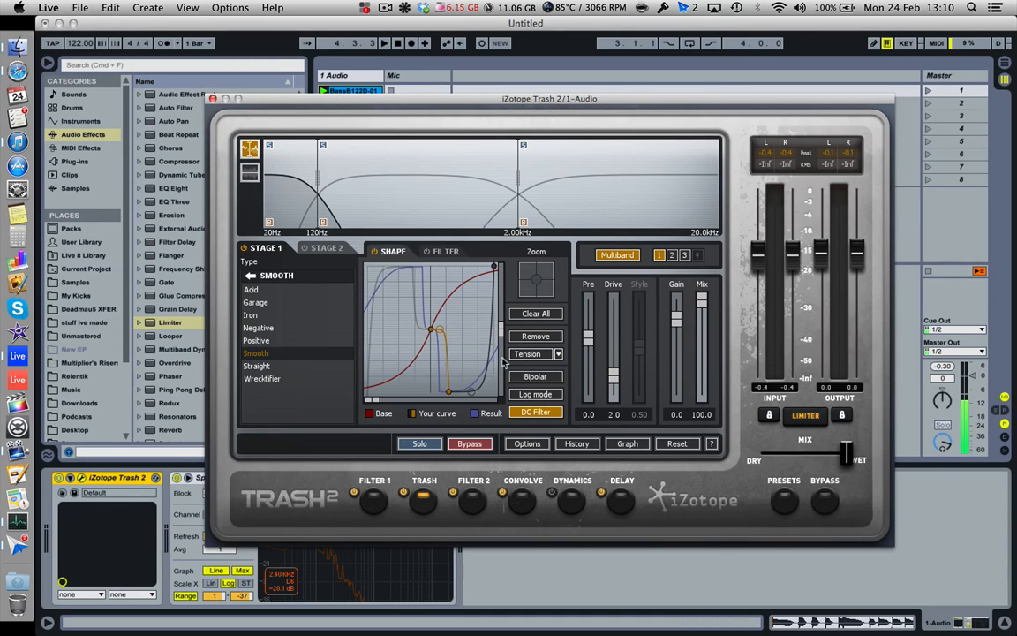
pyautogui.moveTo(490, 342); pyautogui.dragTo(474, 370)
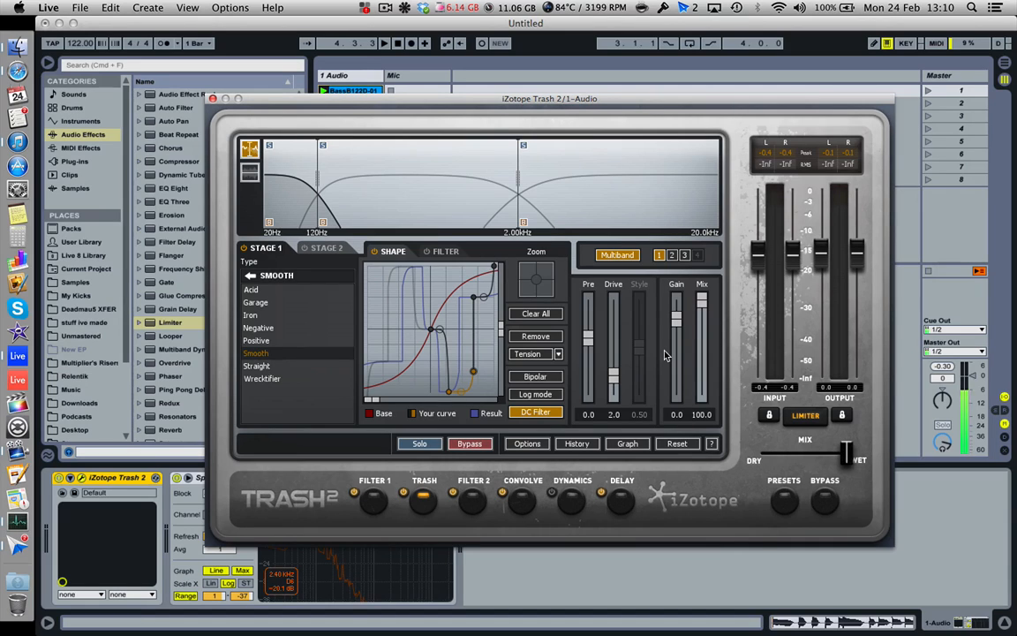
# Turn multiband processing off and choose the Iron type from the Fuzz category for Stage 1.
pyautogui.click(250, 275)
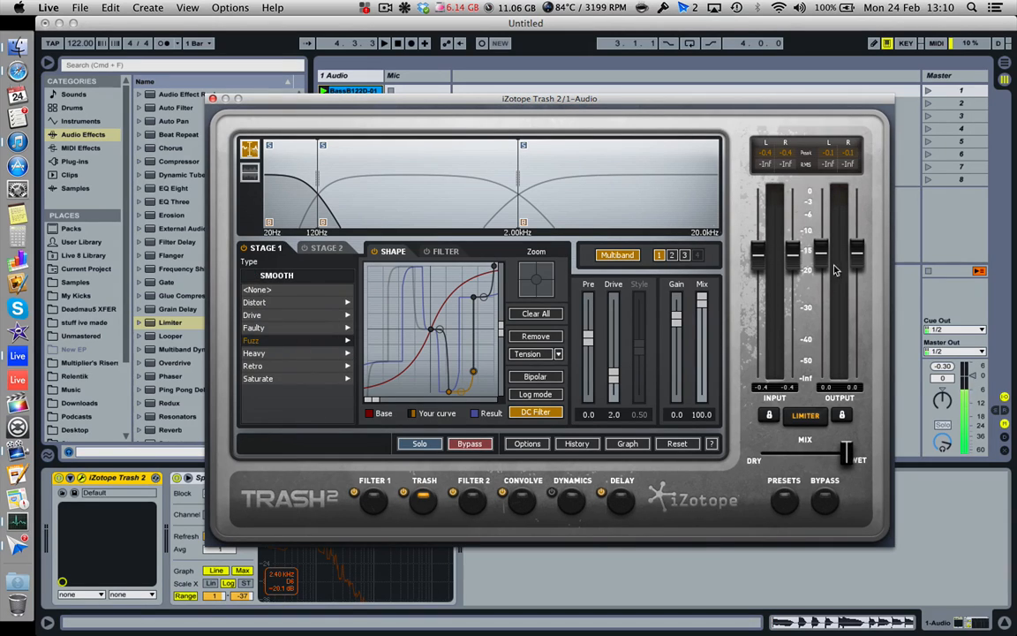
pyautogui.click(251, 340)
pyautogui.click(256, 315)
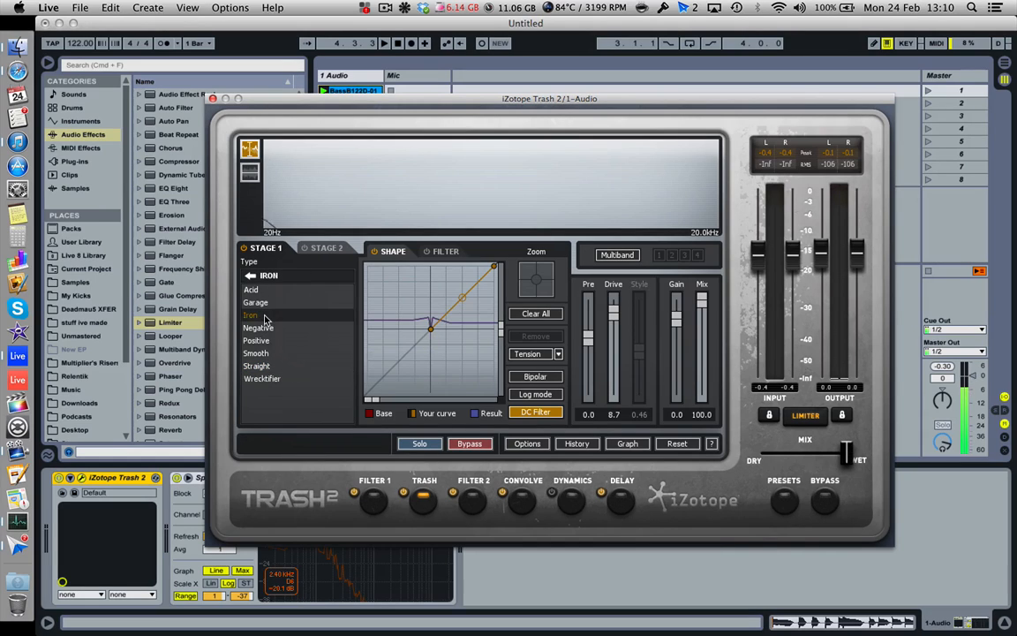
# Compare the Negative and Straight fuzz types, return to Iron, and set Drive to 5.2 and Pre to 1.0.
pyautogui.click(323, 331)
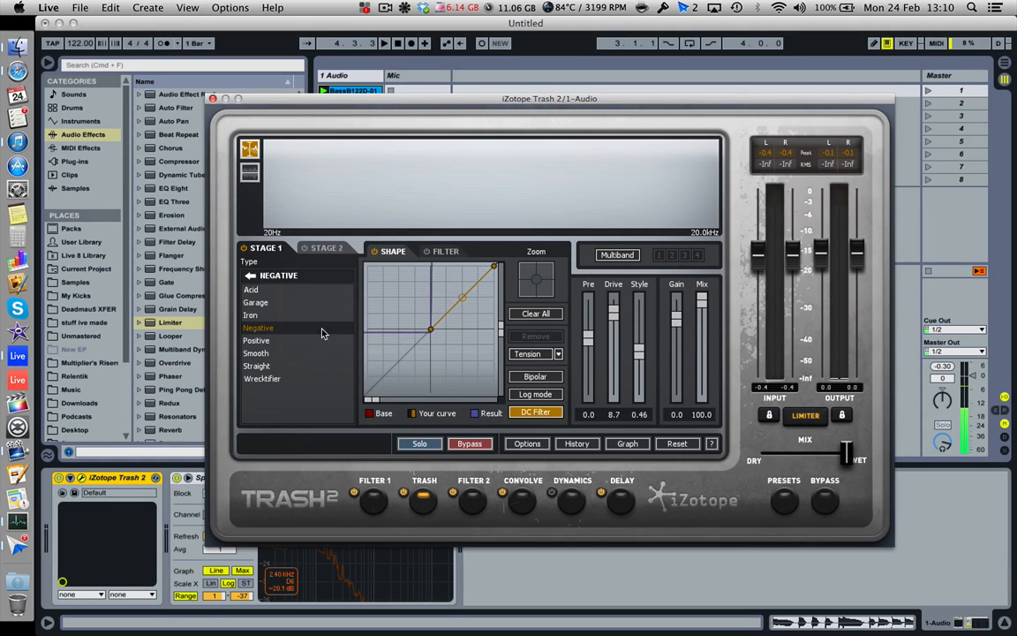
pyautogui.click(257, 365)
pyautogui.click(255, 316)
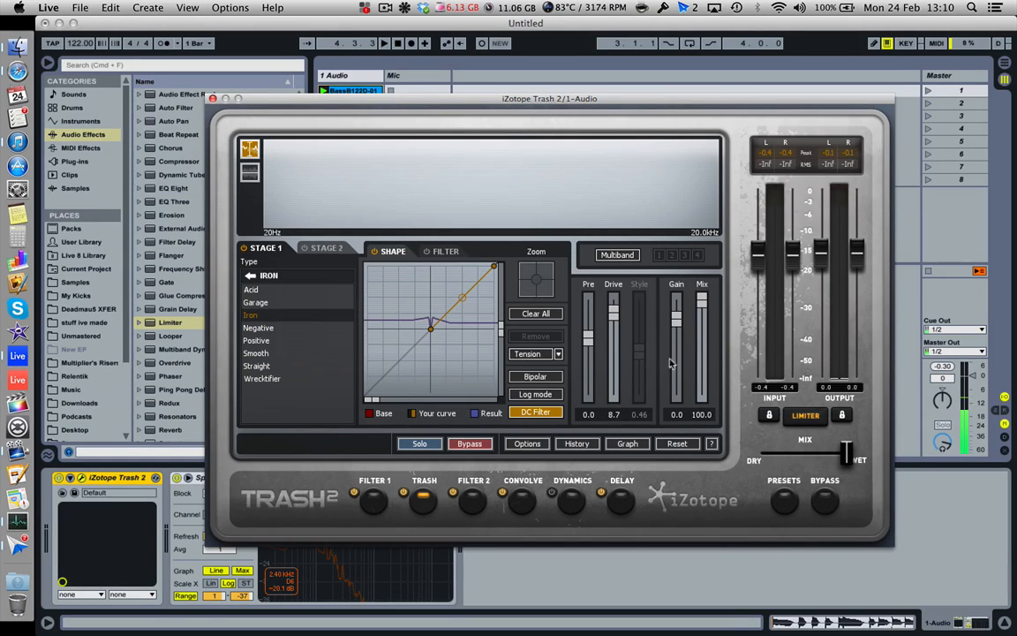
pyautogui.moveTo(614, 309); pyautogui.dragTo(590, 339)
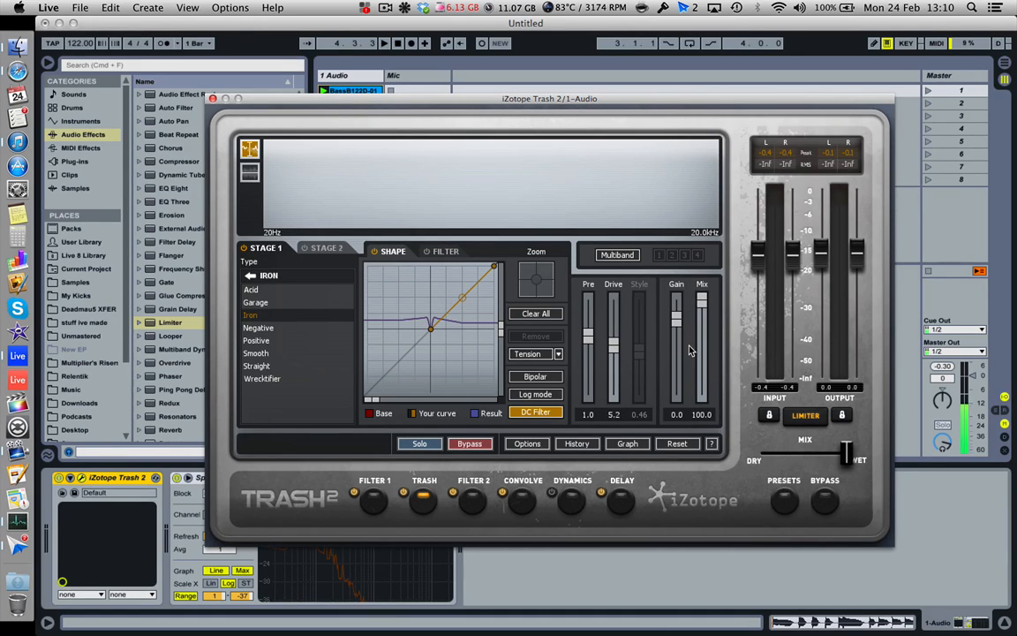
# Open the Convolve module and browse the Devices, MechAnimal and Body impulse response categories.
pyautogui.click(524, 502)
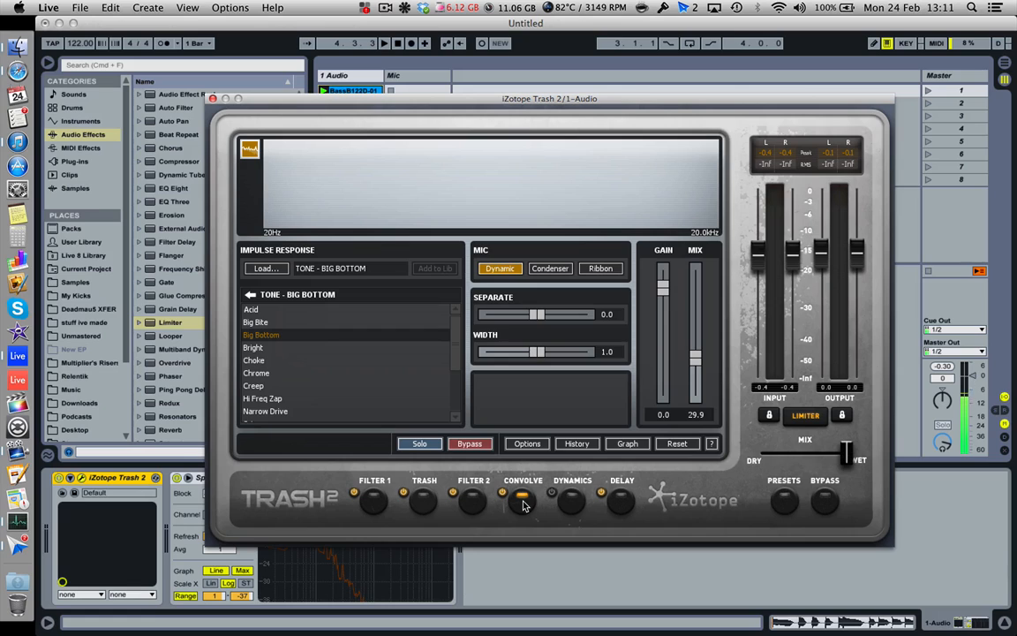
pyautogui.click(250, 295)
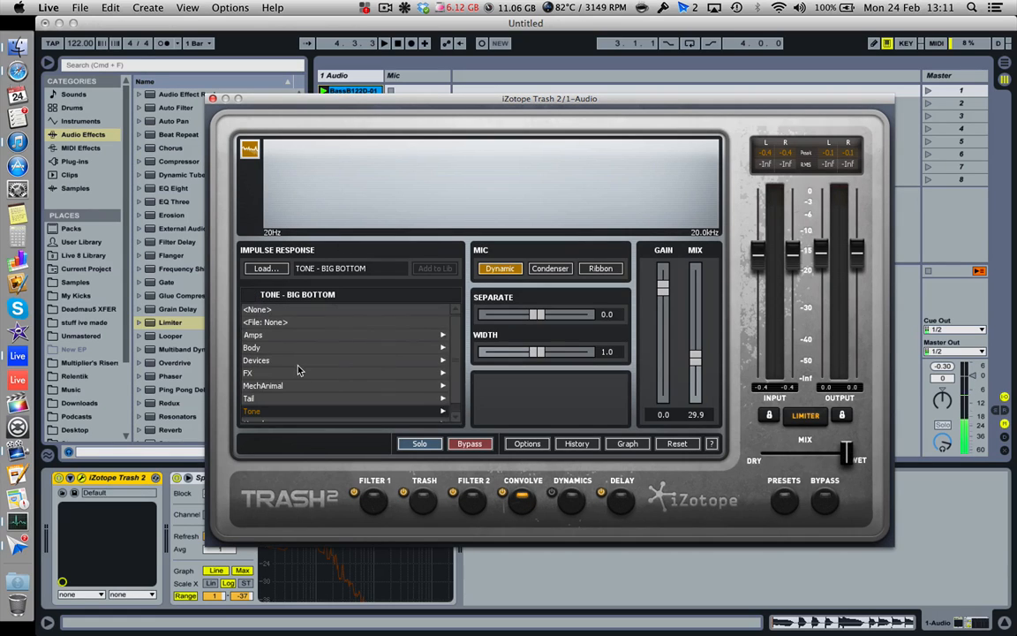
pyautogui.click(292, 360)
pyautogui.scroll(-3, 274, 353)
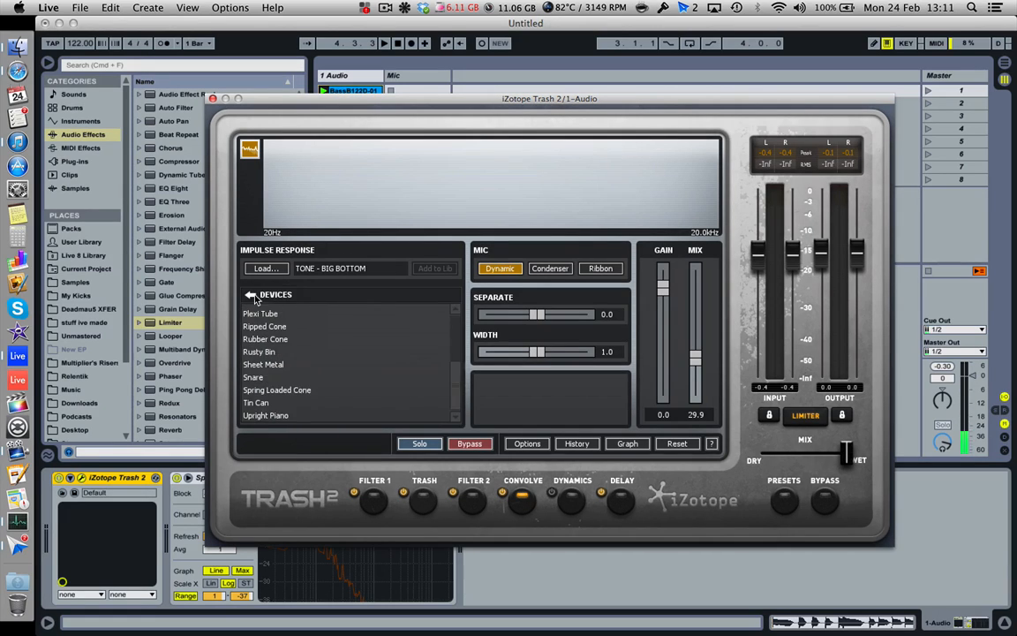
pyautogui.click(253, 297)
pyautogui.click(292, 378)
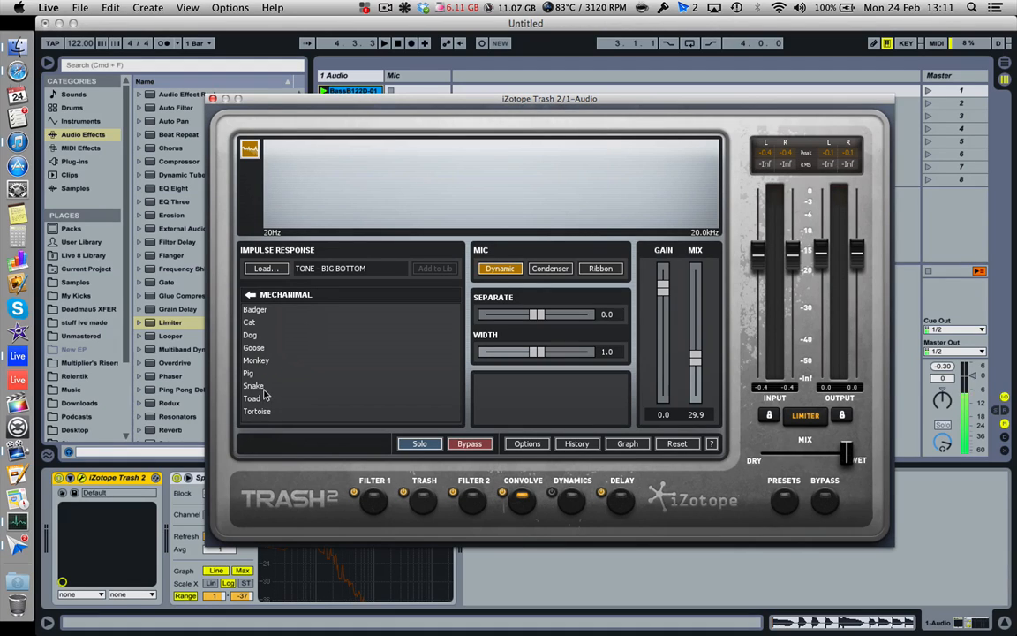
pyautogui.click(251, 294)
pyautogui.click(325, 336)
pyautogui.click(251, 294)
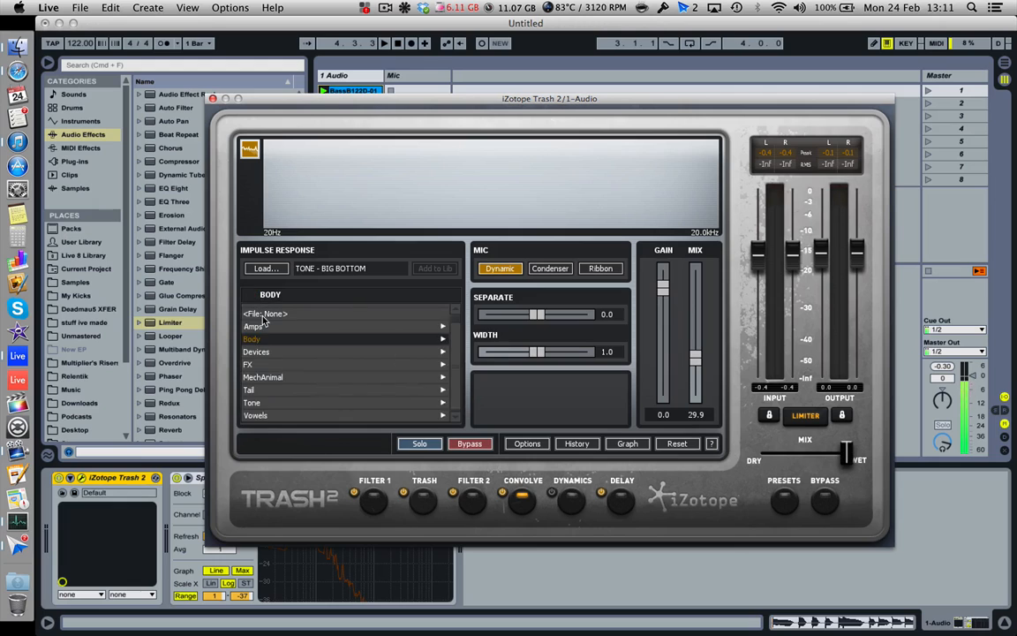
# Load the Harvard Standard impulse response from the Amps category in the Convolve module.
pyautogui.click(265, 310)
pyautogui.scroll(-10, 283, 384)
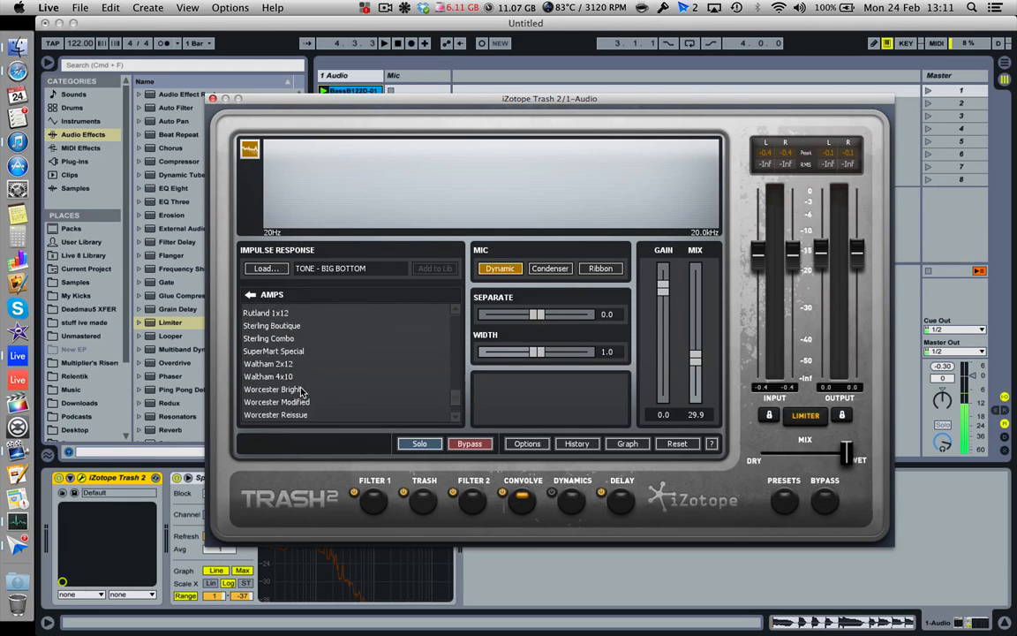
pyautogui.click(269, 375)
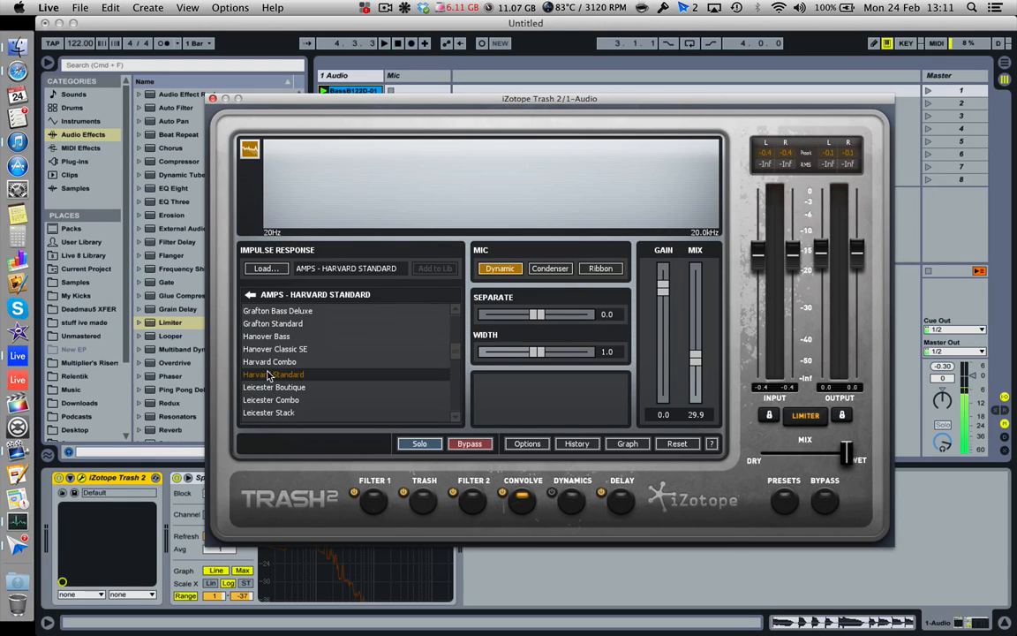
# Open the Body impulse response category and raise the Convolve mix to 100.
pyautogui.click(250, 294)
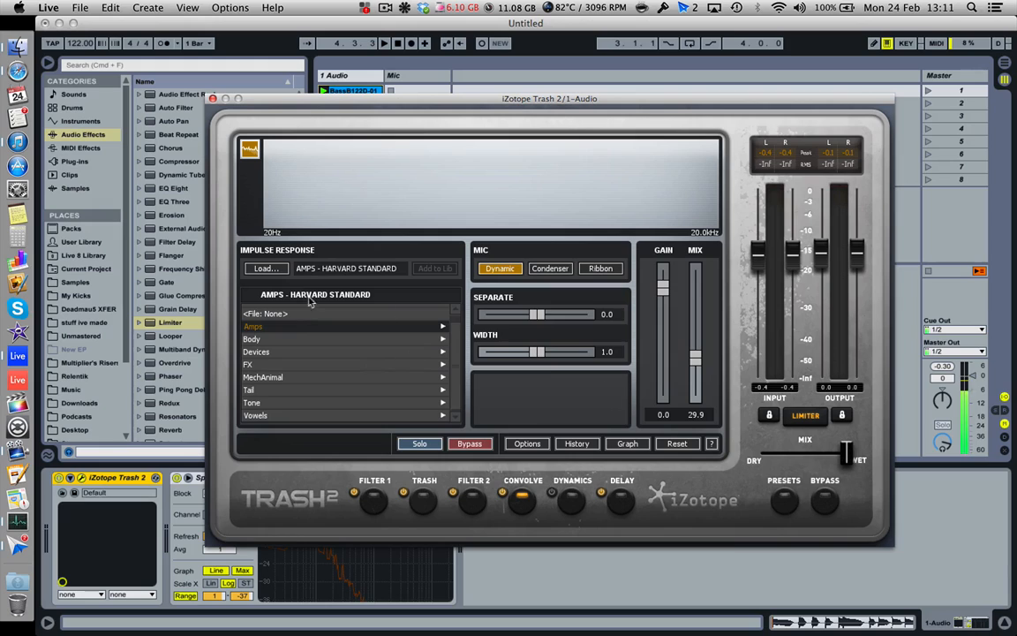
pyautogui.click(329, 343)
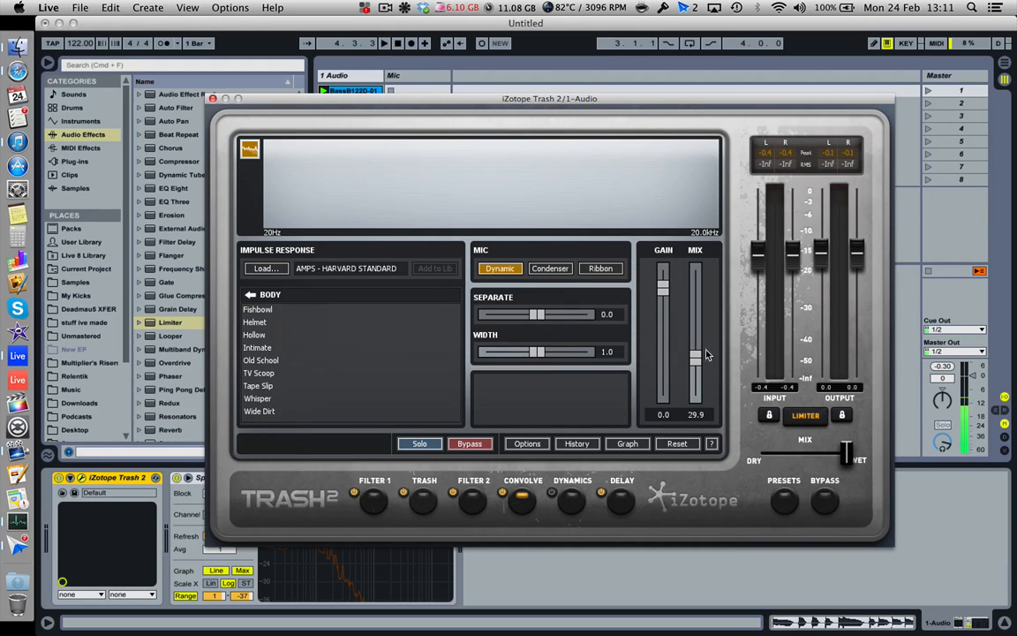
pyautogui.moveTo(696, 354); pyautogui.dragTo(696, 262)
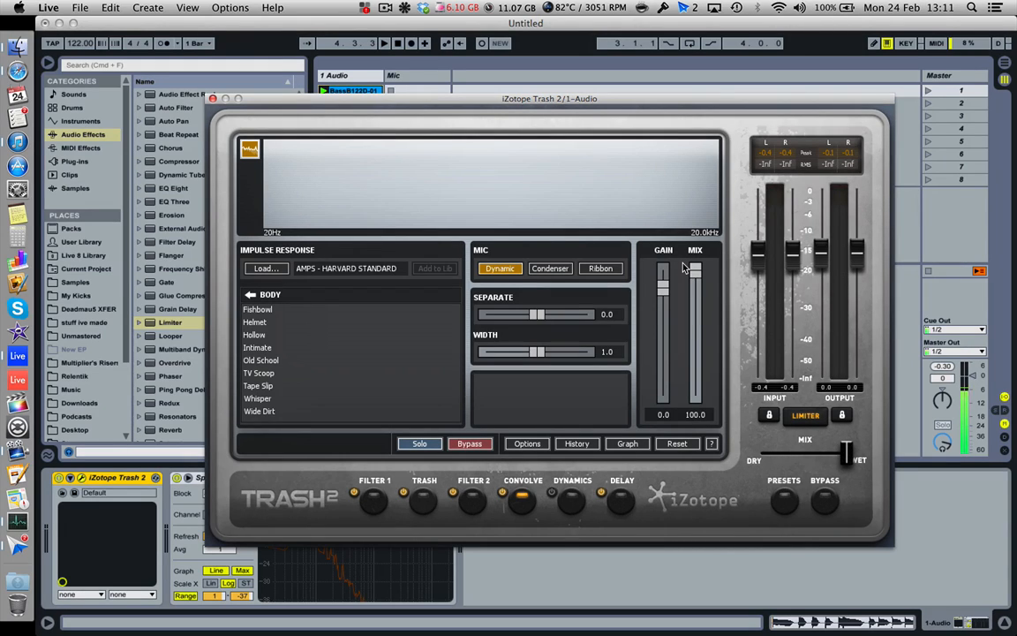
# Return to the impulse response category list and set the Convolve module's Width to 2.0 and Separate to -6.5.
pyautogui.click(250, 294)
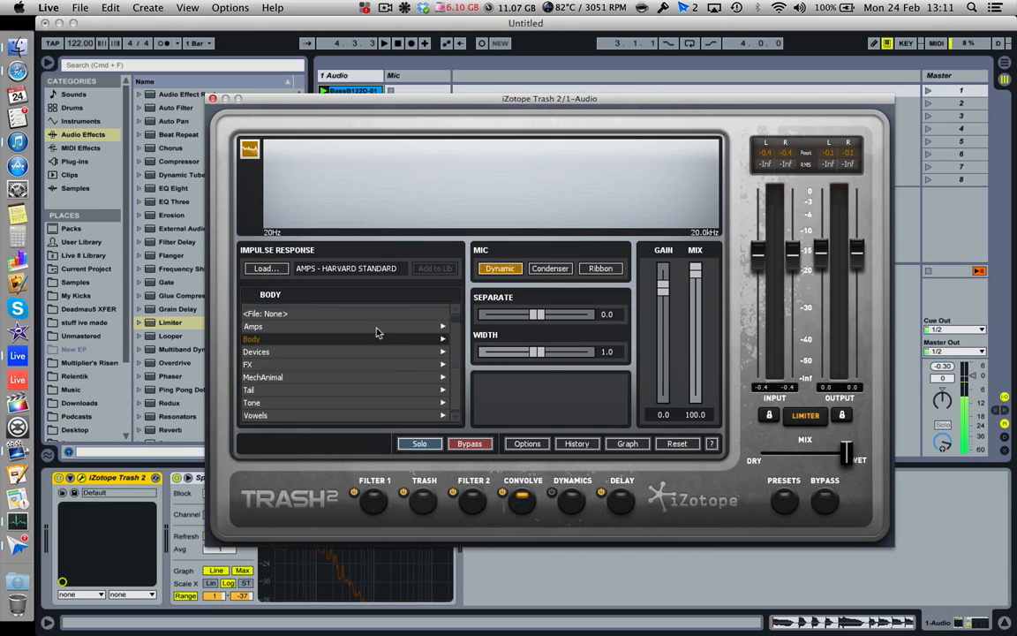
pyautogui.moveTo(540, 358); pyautogui.dragTo(587, 353)
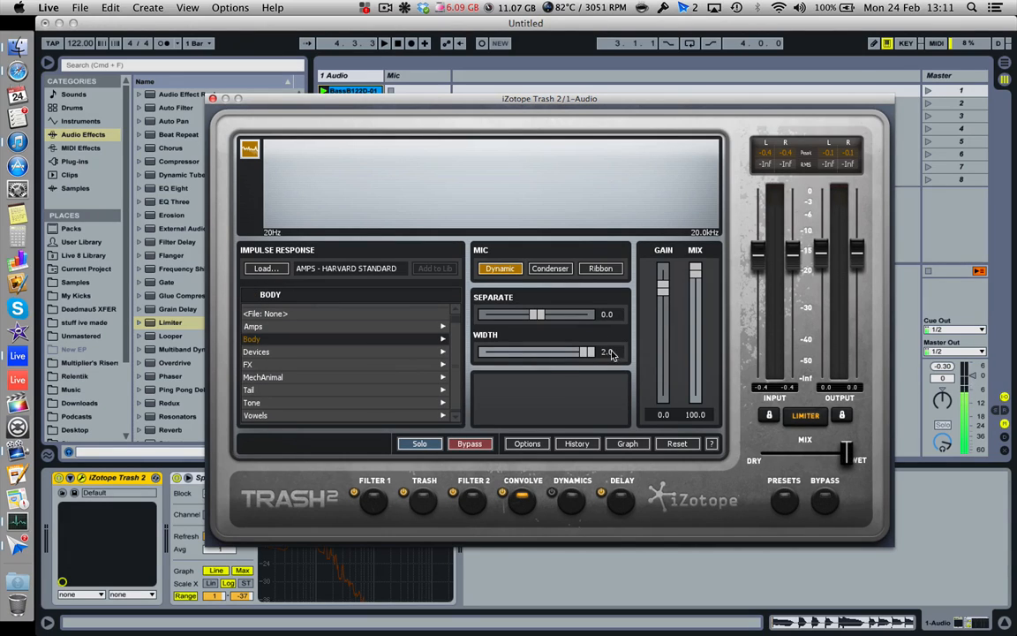
pyautogui.moveTo(537, 316); pyautogui.dragTo(528, 323)
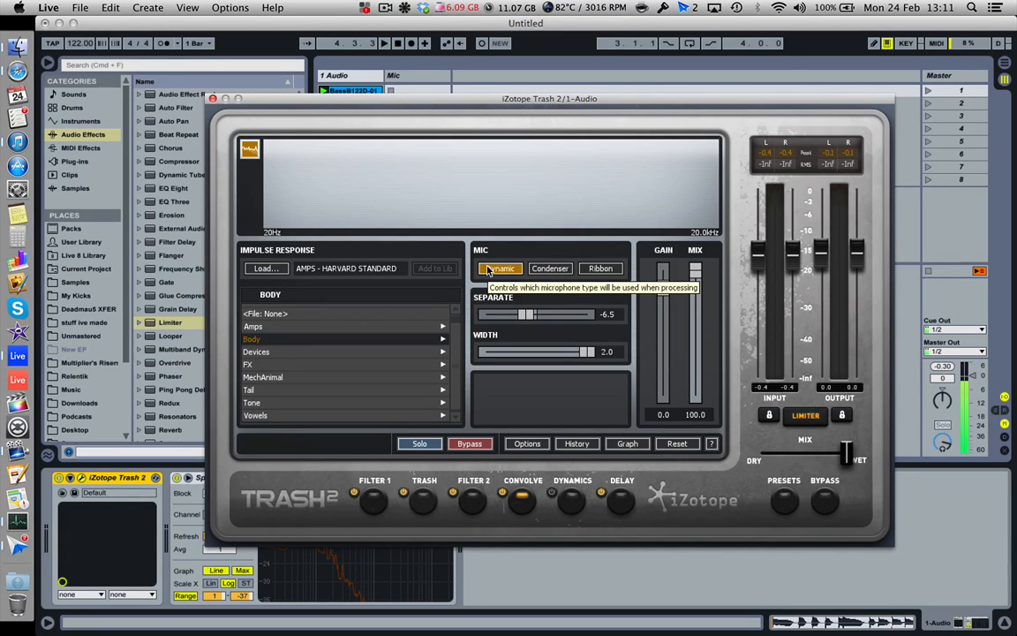
# Compare the Condenser and Ribbon microphone types against Dynamic in the Convolve module, ending on Dynamic.
pyautogui.click(550, 268)
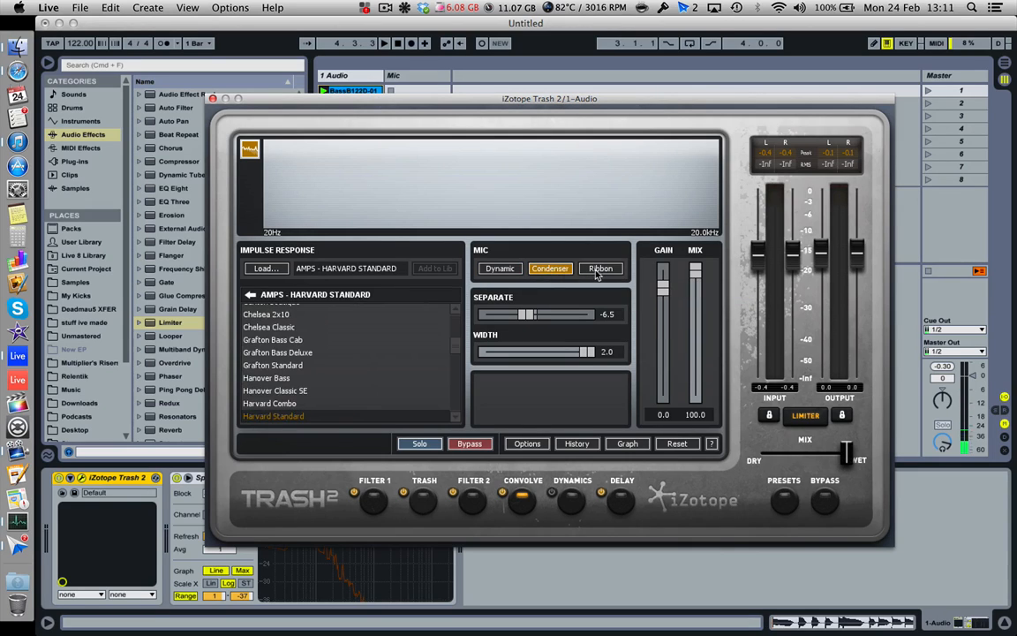
pyautogui.click(598, 270)
pyautogui.click(549, 268)
pyautogui.click(500, 269)
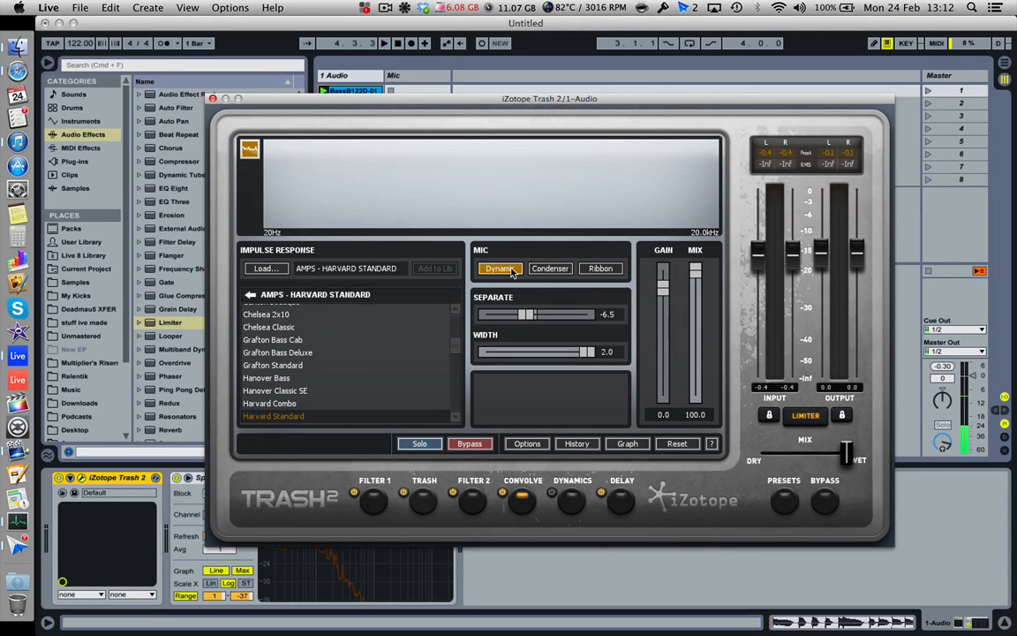
pyautogui.click(556, 269)
pyautogui.click(500, 268)
pyautogui.click(601, 268)
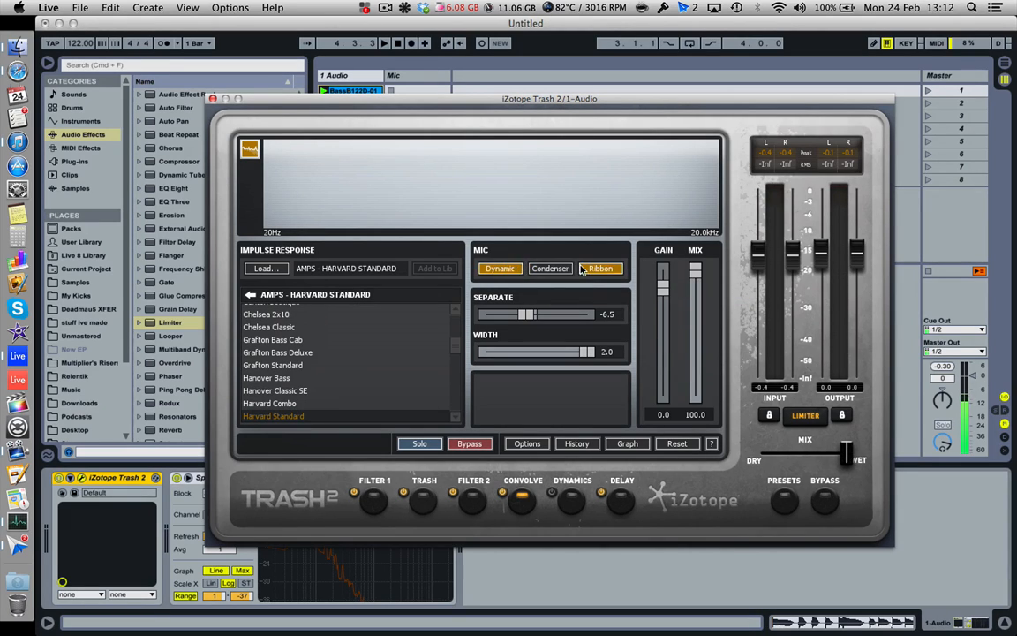
pyautogui.click(487, 271)
pyautogui.click(549, 269)
pyautogui.click(500, 268)
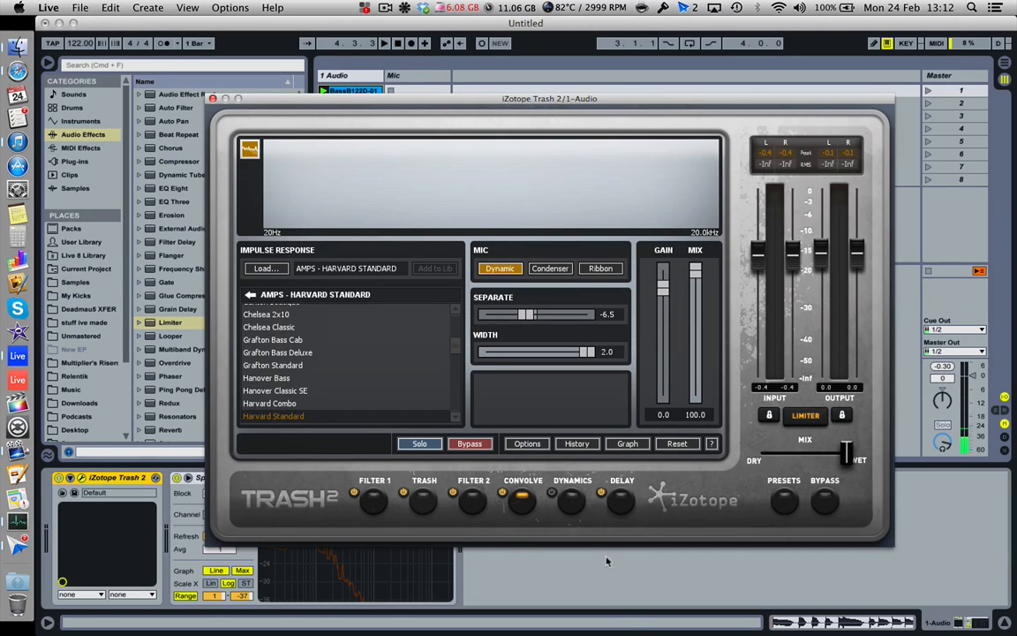
# In the Delay module, turn off host sync and set Delay to 318.4, Trash to 0.7 and Width to 1.1.
pyautogui.click(618, 510)
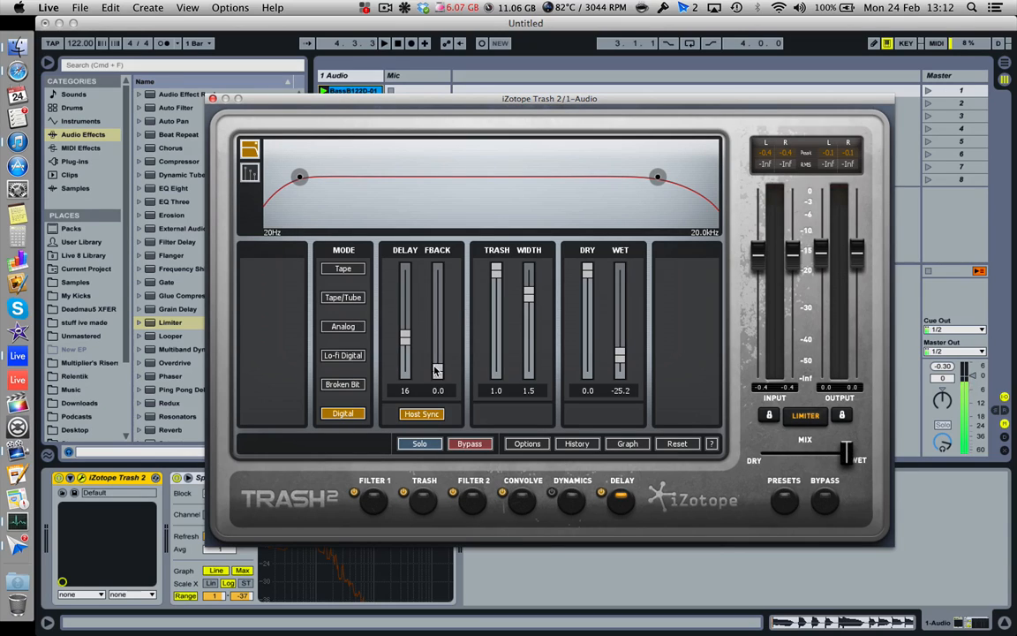
pyautogui.moveTo(405, 337); pyautogui.dragTo(393, 318)
pyautogui.click(421, 413)
pyautogui.click(419, 414)
pyautogui.click(428, 417)
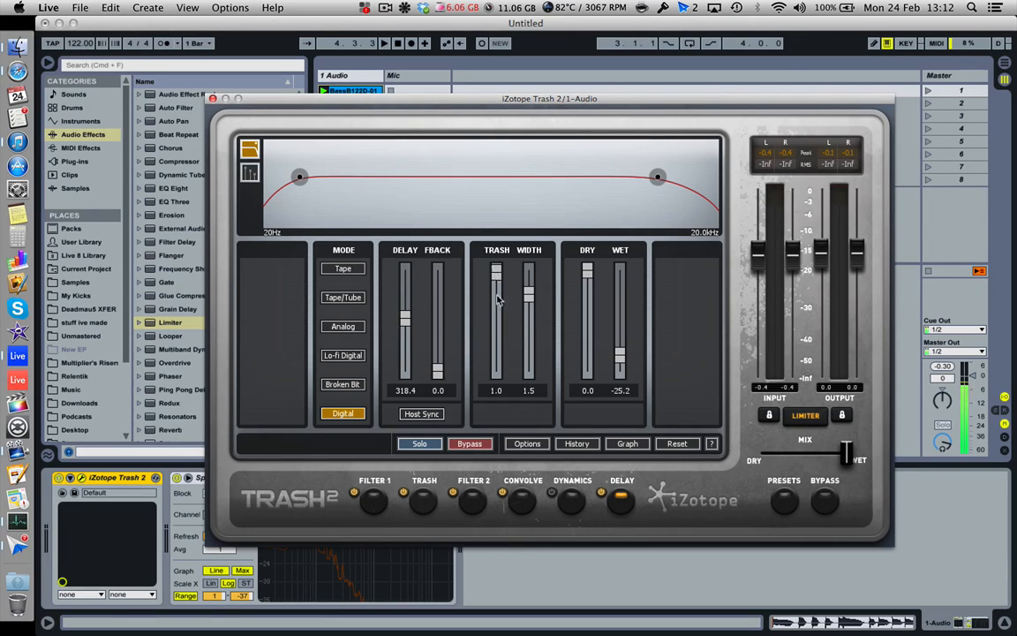
pyautogui.moveTo(496, 274); pyautogui.dragTo(530, 316)
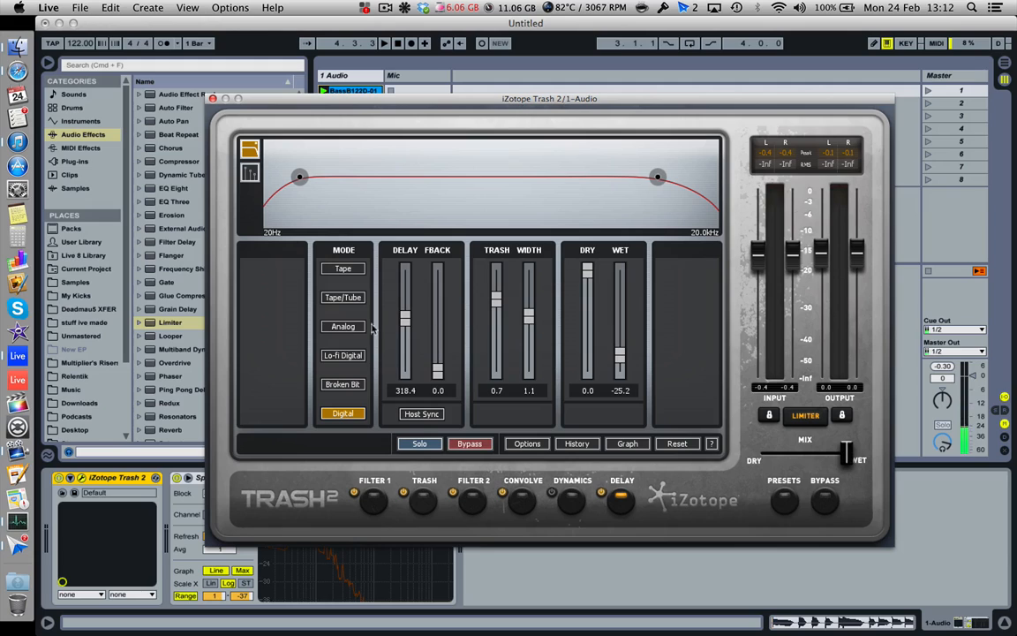
# Try the Analog, Tape, Tape/Tube and Lo-fi Digital delay modes and raise the delay's Trash amount to 1.0.
pyautogui.click(343, 327)
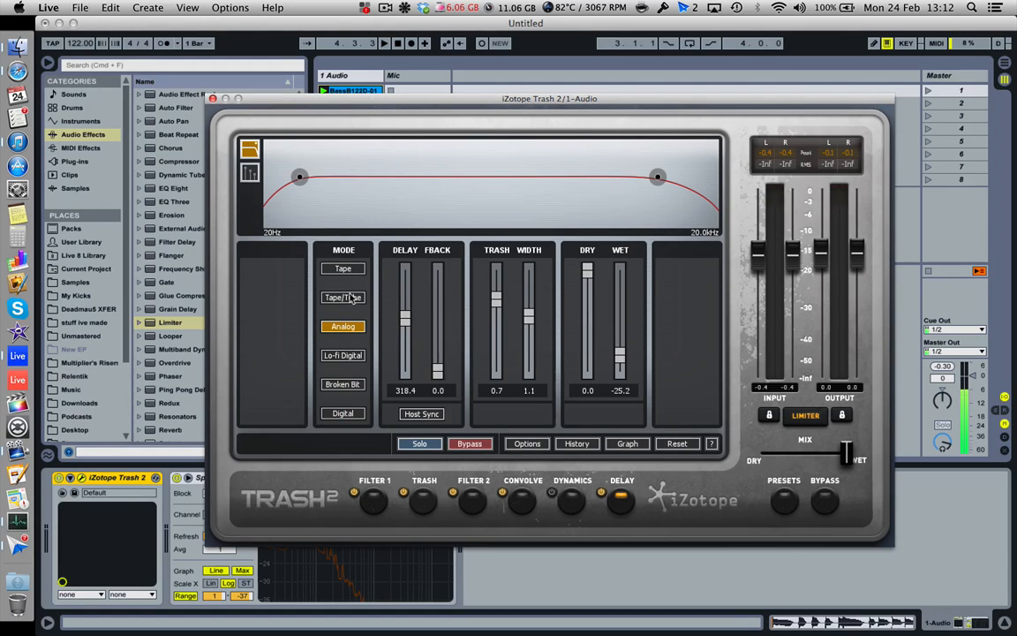
pyautogui.click(343, 268)
pyautogui.click(344, 298)
pyautogui.click(346, 357)
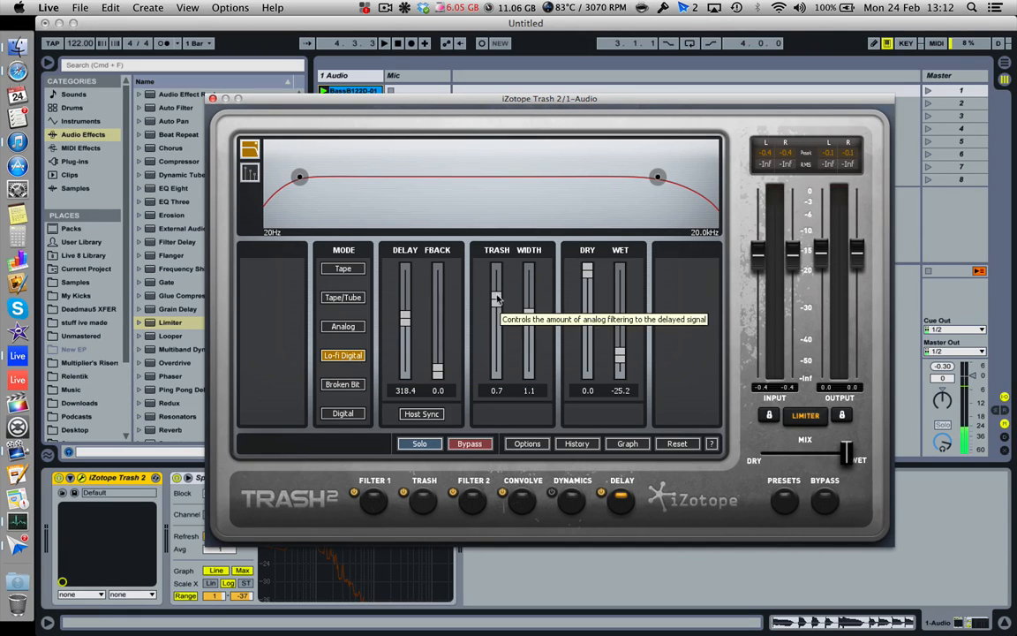
pyautogui.moveTo(497, 300); pyautogui.dragTo(491, 212)
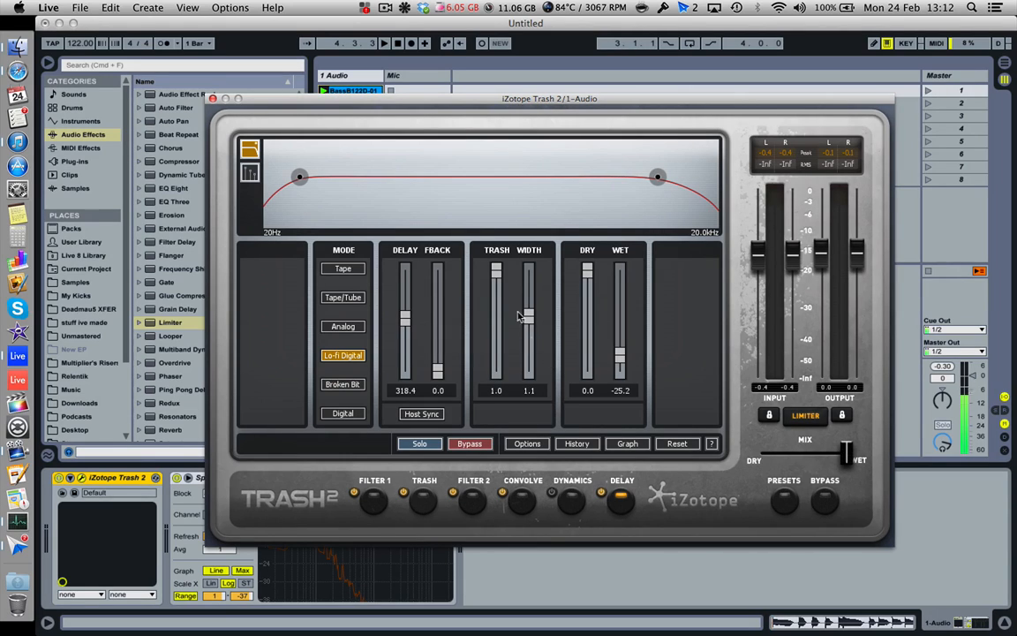
# Compare the Analog and Tape/Tube delay modes, choose Tape, and set Wet to -20.6 and Width to 2.0.
pyautogui.click(346, 329)
pyautogui.click(347, 297)
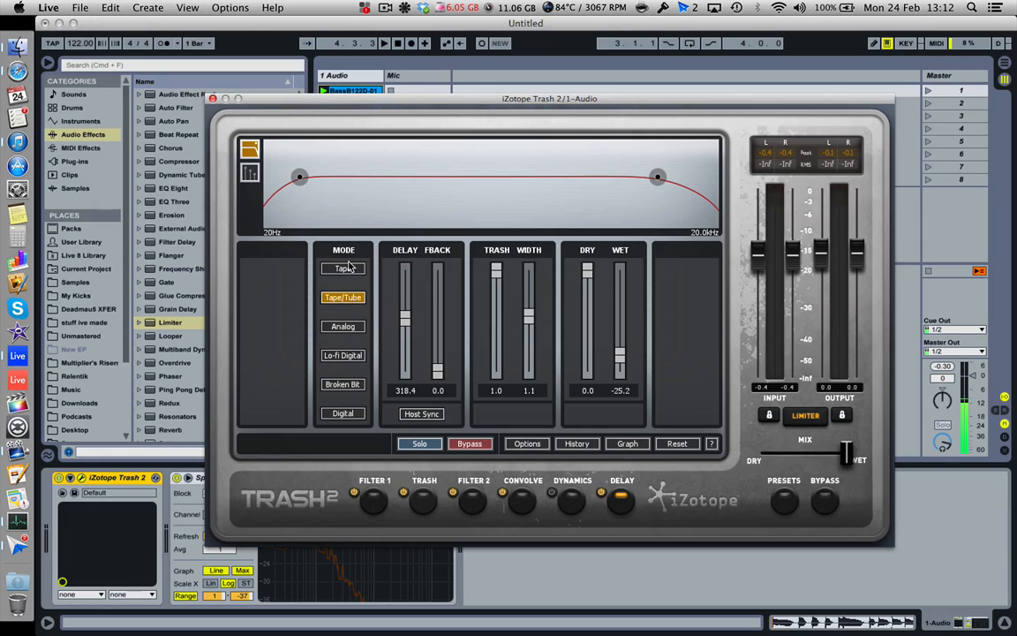
pyautogui.click(348, 268)
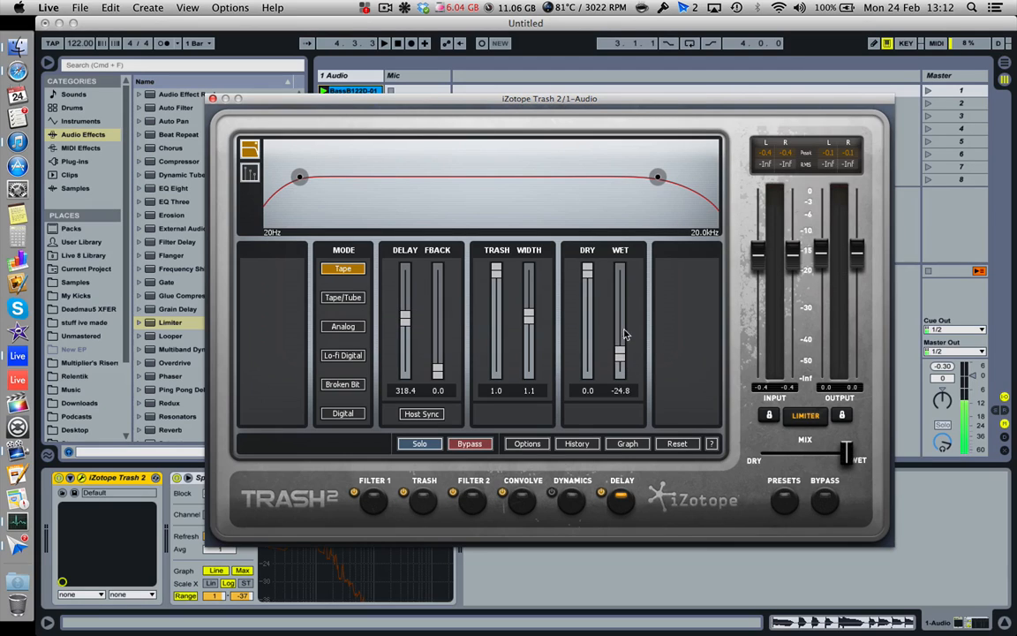
pyautogui.moveTo(624, 336)
pyautogui.mouseDown()
pyautogui.moveTo(617, 291)
pyautogui.moveTo(623, 341)
pyautogui.mouseUp()
pyautogui.click(344, 326)
pyautogui.click(344, 298)
pyautogui.click(346, 268)
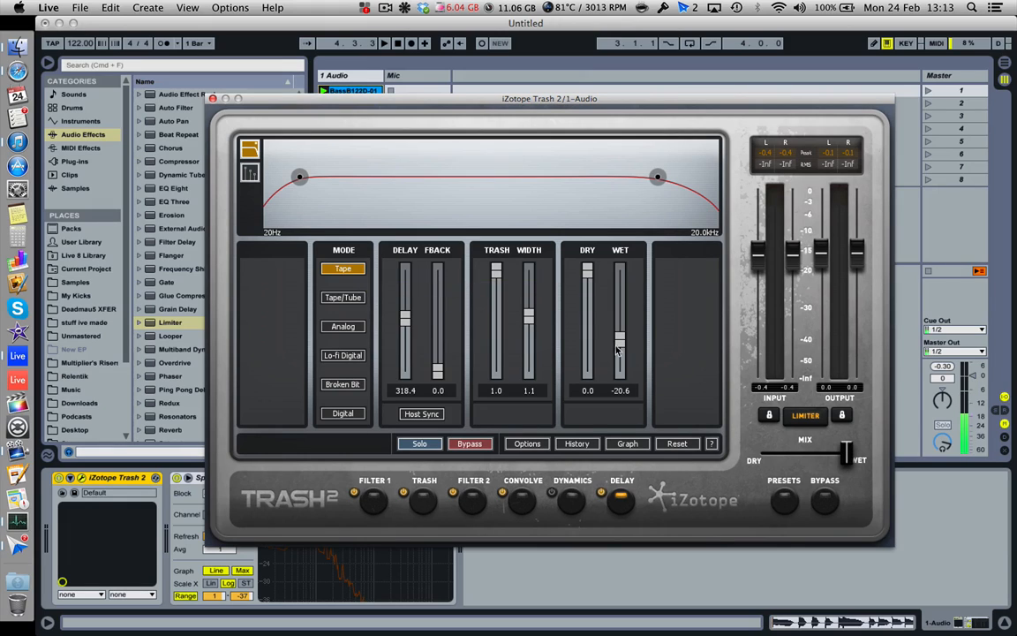
pyautogui.moveTo(528, 316); pyautogui.dragTo(529, 263)
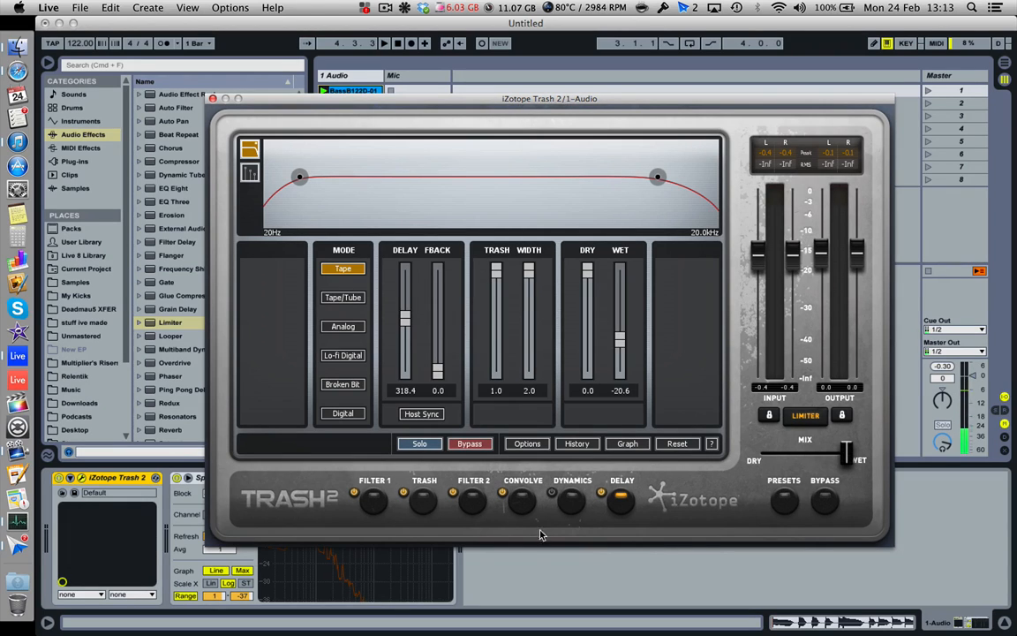
# Switch off the Convolve, Filter 2, Trash and Delay modules.
pyautogui.click(503, 493)
pyautogui.click(461, 499)
pyautogui.click(453, 493)
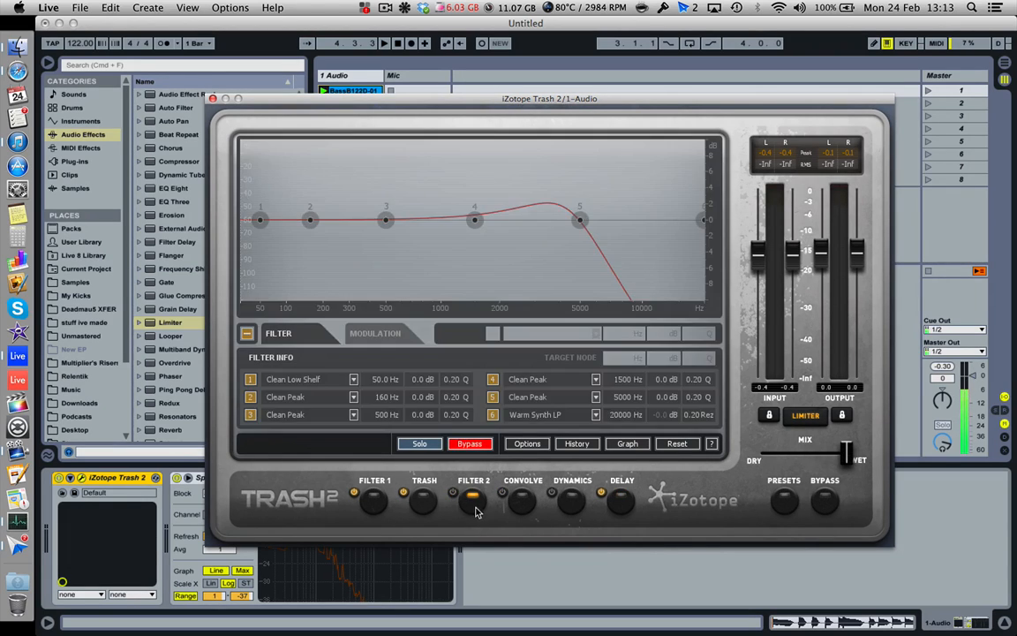
pyautogui.click(404, 492)
pyautogui.click(354, 493)
pyautogui.click(601, 493)
pyautogui.click(385, 7)
pyautogui.click(393, 33)
# Open the Filter 1 module and display the Signal Flow Graph.
pyautogui.click(425, 500)
pyautogui.click(368, 504)
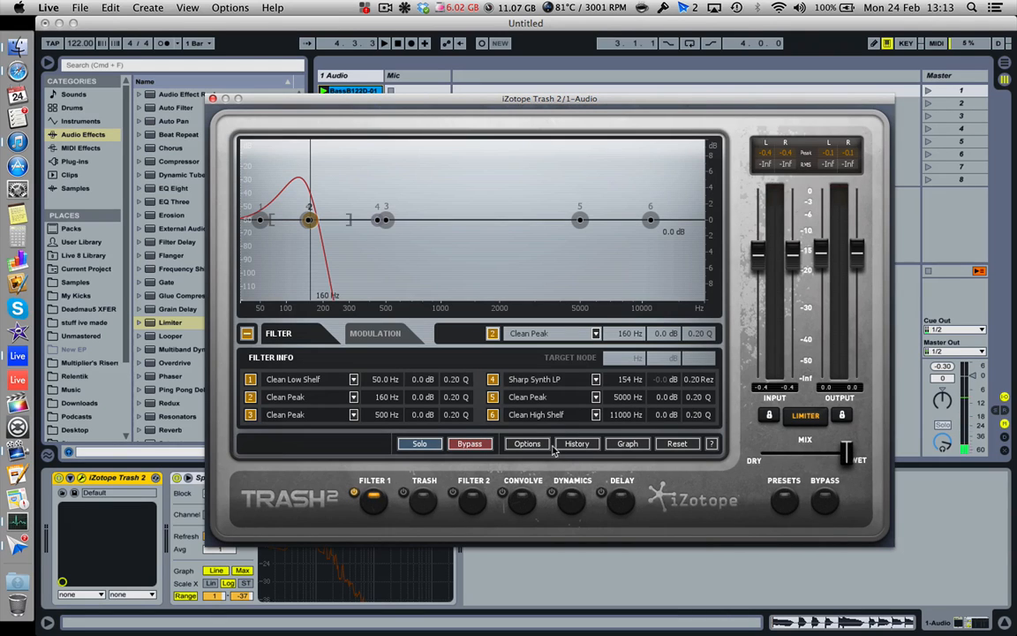
pyautogui.click(631, 444)
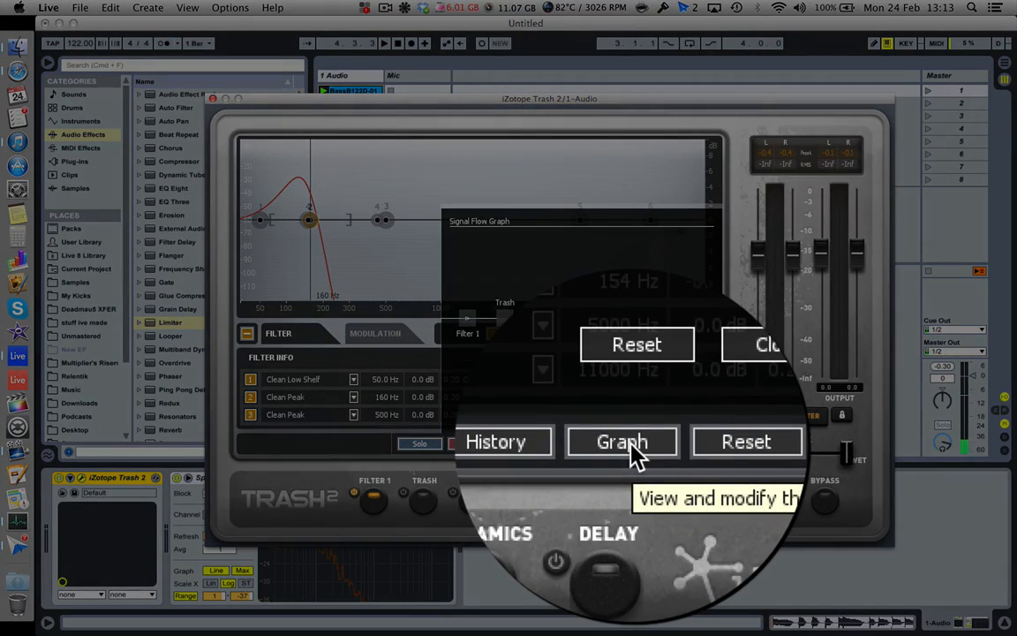
pyautogui.click(629, 446)
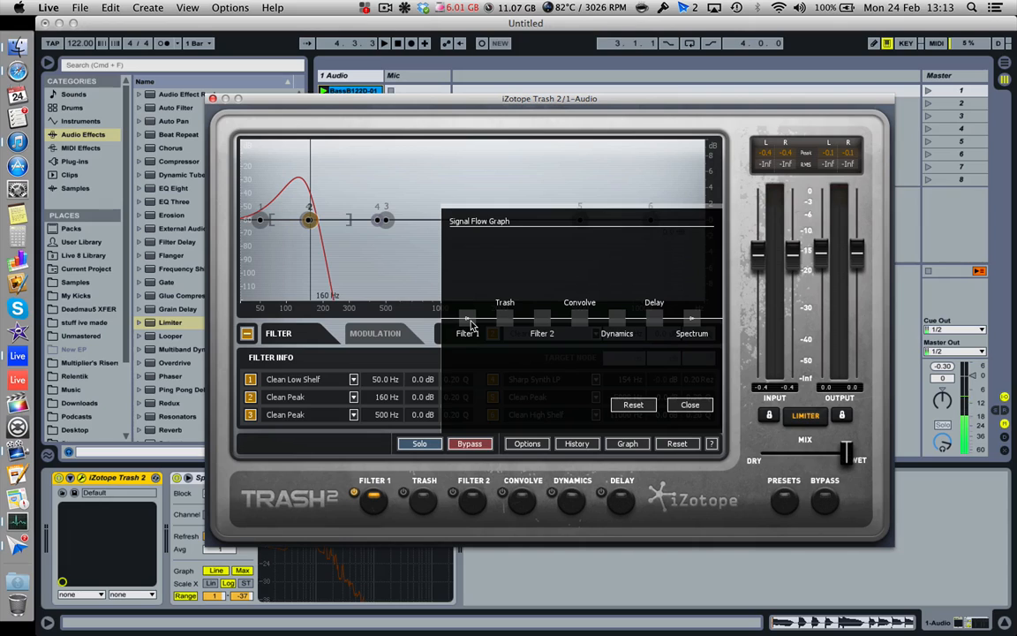
# Rearrange the signal flow with Filter 1 and Filter 2 in parallel, Dynamics after Delay and Trash after Convolve, and close the graph.
pyautogui.moveTo(472, 320); pyautogui.dragTo(580, 322)
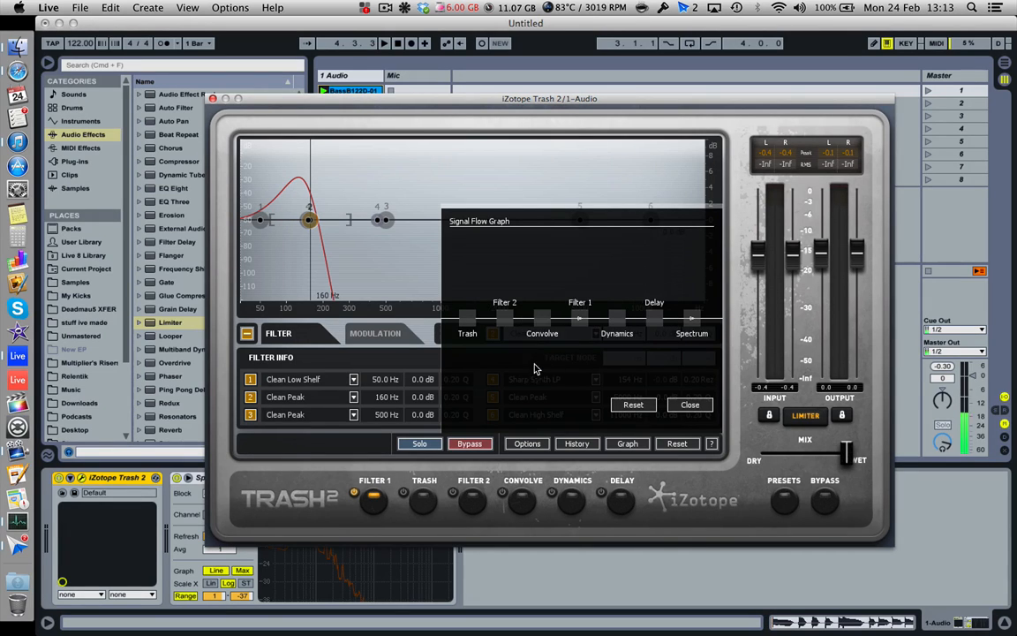
pyautogui.moveTo(505, 317); pyautogui.dragTo(573, 370)
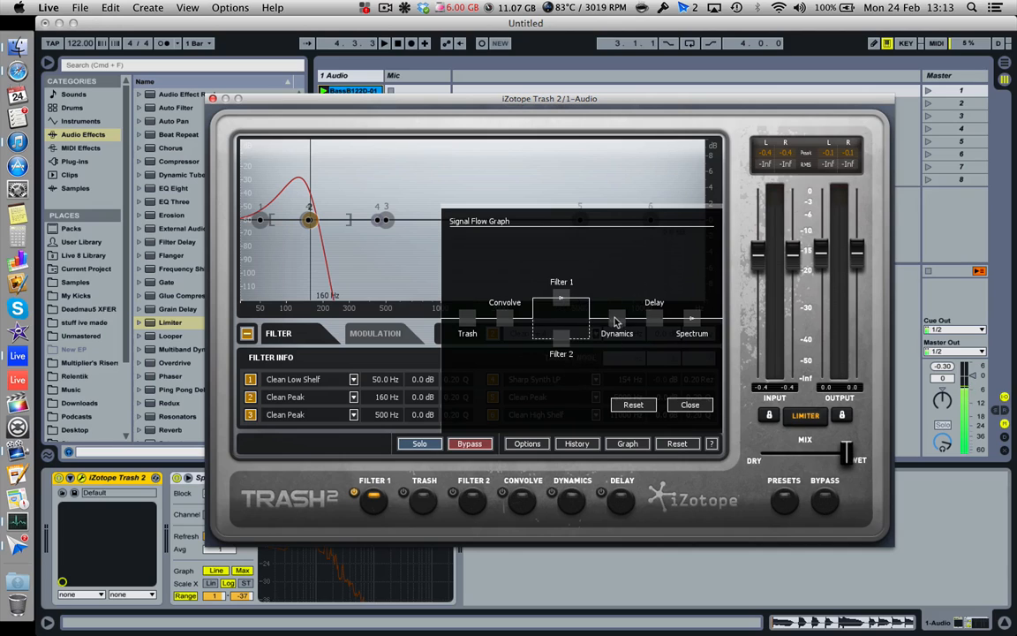
pyautogui.moveTo(615, 322); pyautogui.dragTo(661, 353)
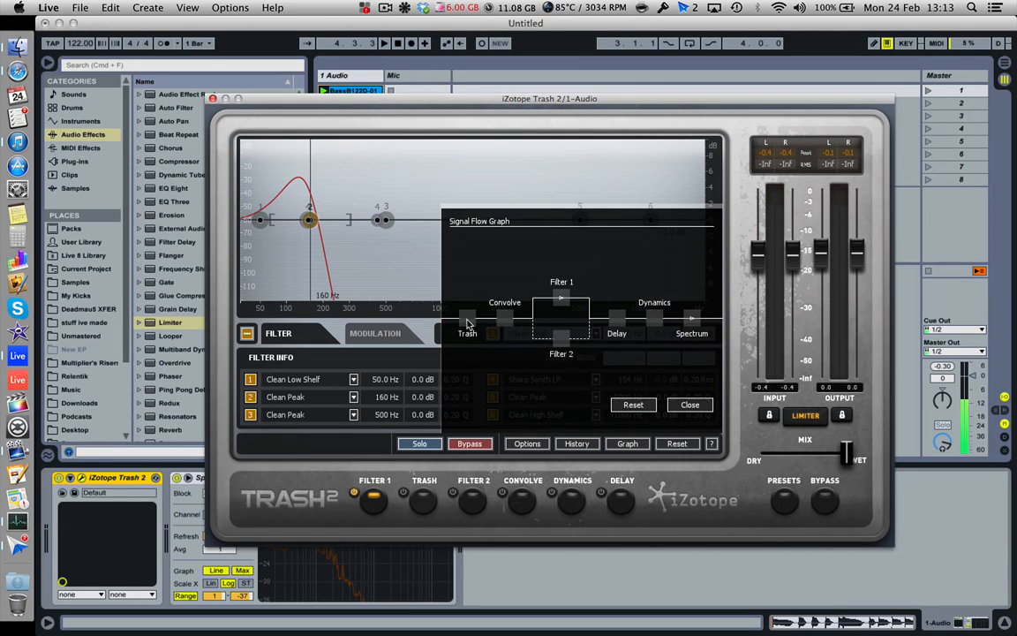
pyautogui.moveTo(469, 323); pyautogui.dragTo(515, 330)
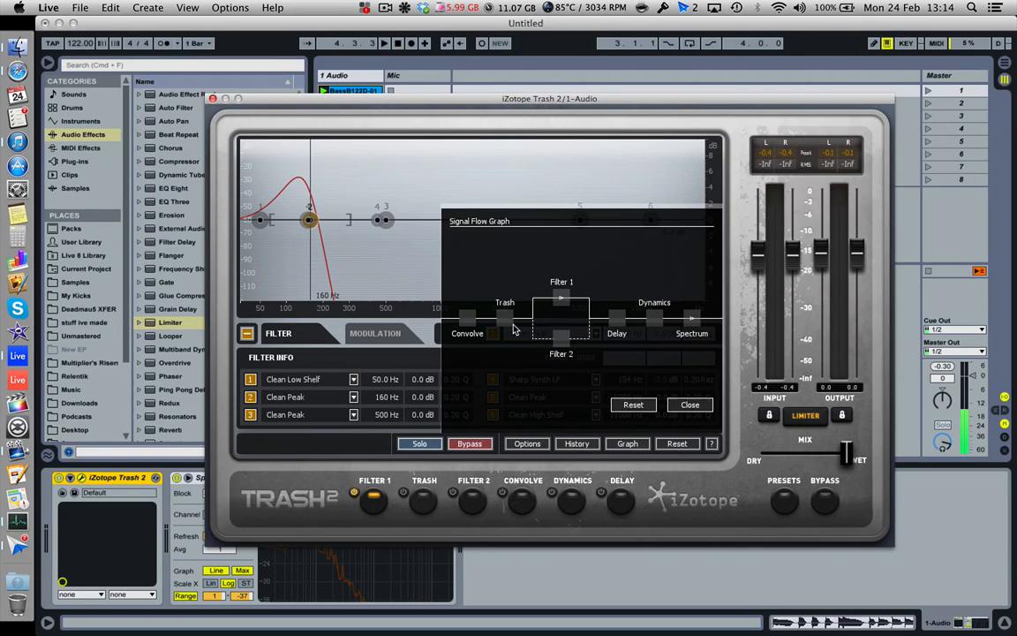
pyautogui.click(690, 405)
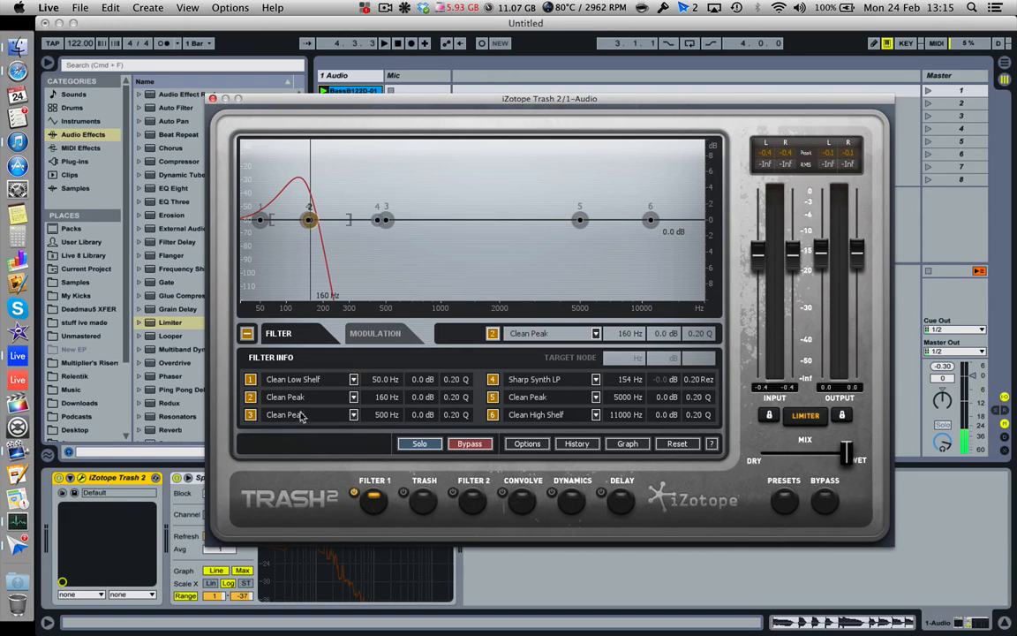
# Open the Trash module and switch it back on.
pyautogui.click(424, 494)
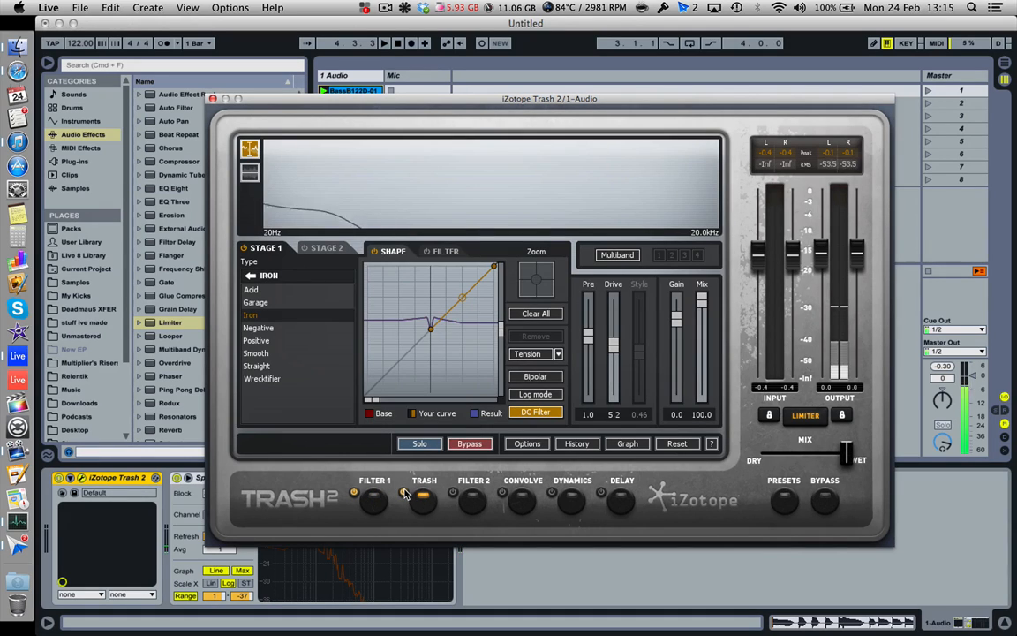
pyautogui.click(386, 7)
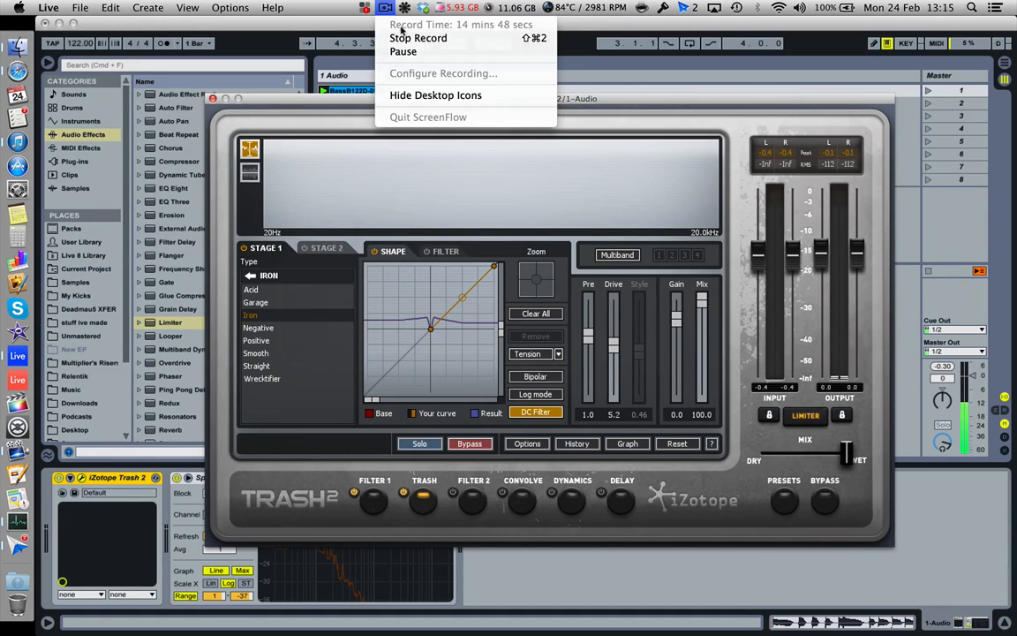